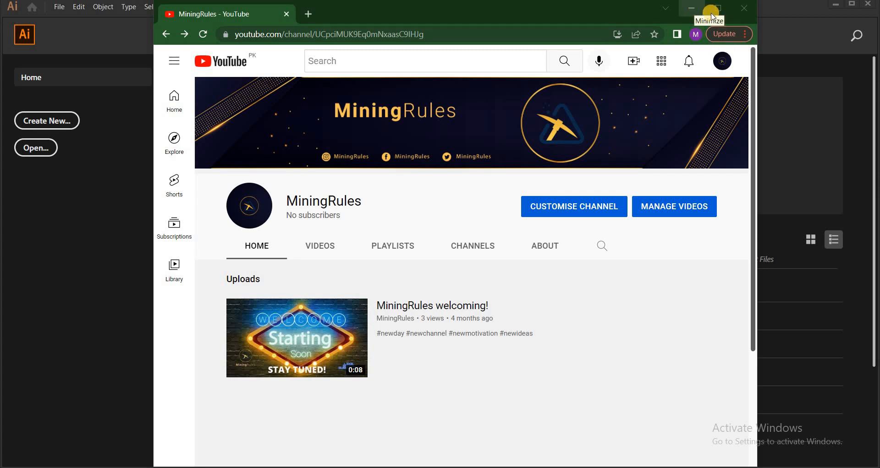
Switch to Adobe Illustrator and start setting up a new document
click(697, 9)
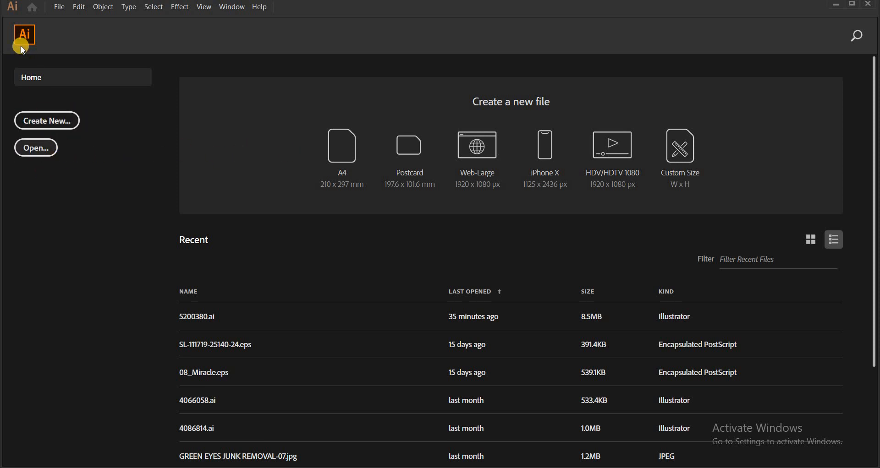
click(54, 123)
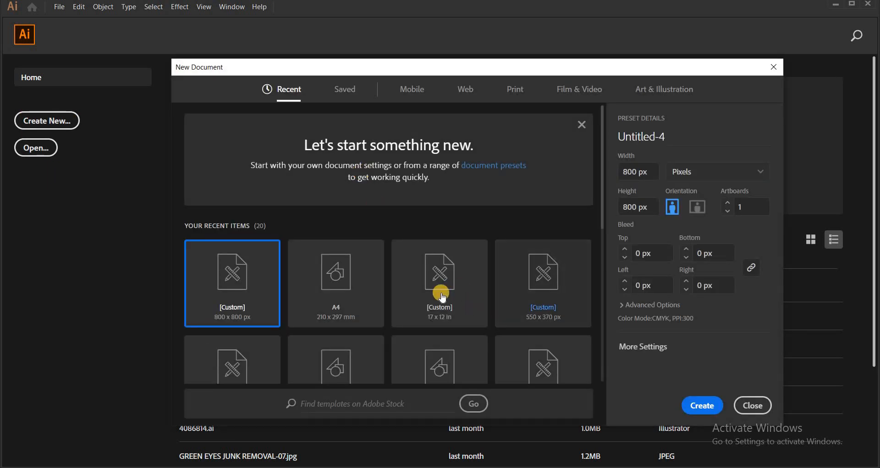
Browse the recent, saved, Mobile, Web, Print, Film & Video and Art & Illustration document presets
scroll(436, 291, down, 5)
scroll(358, 208, up, 5)
scroll(375, 204, down, 4)
scroll(373, 202, up, 2)
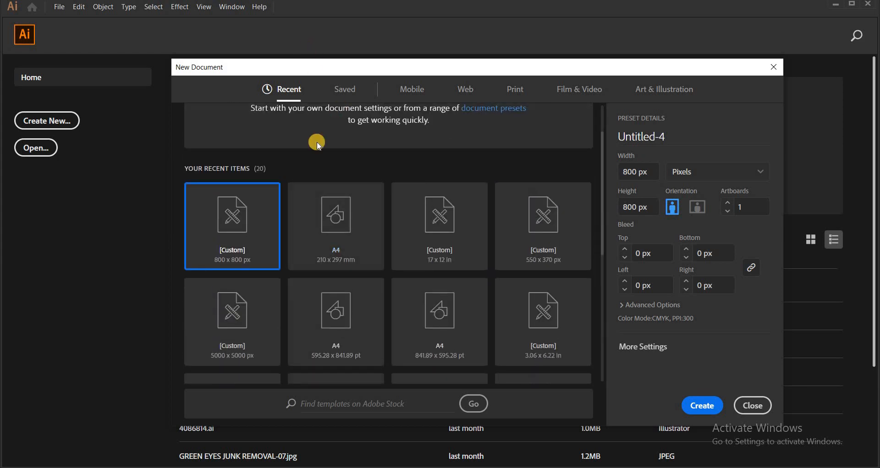
scroll(411, 240, down, 4)
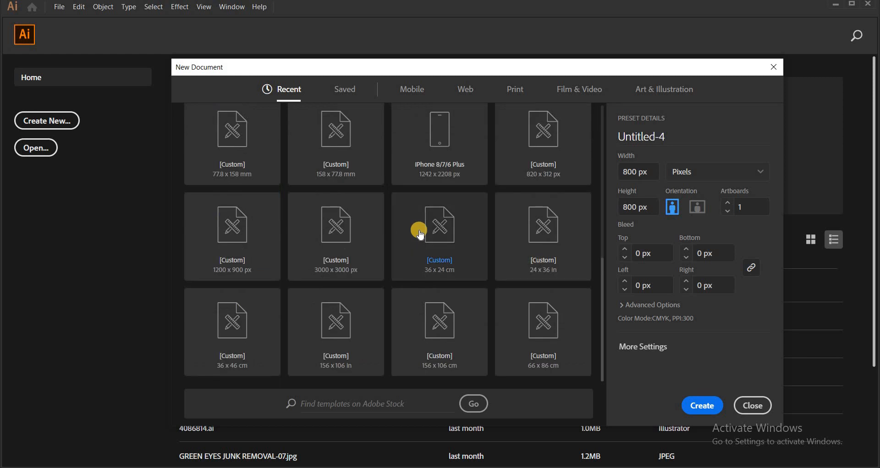
scroll(403, 193, up, 6)
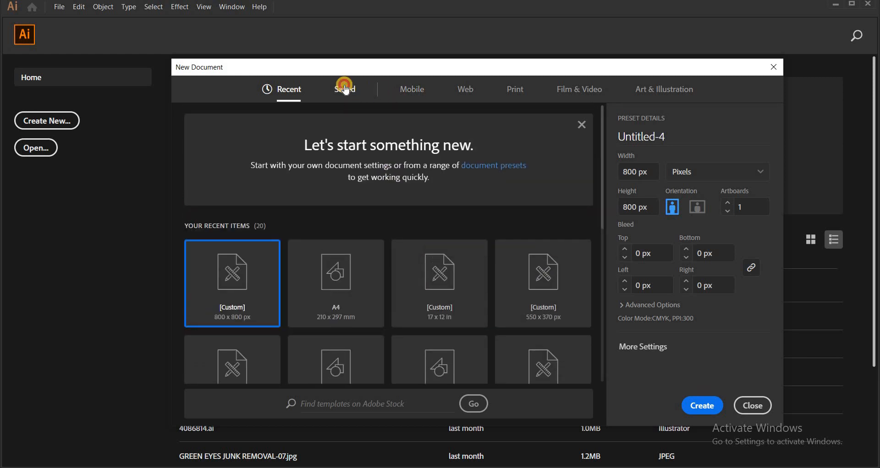
click(344, 88)
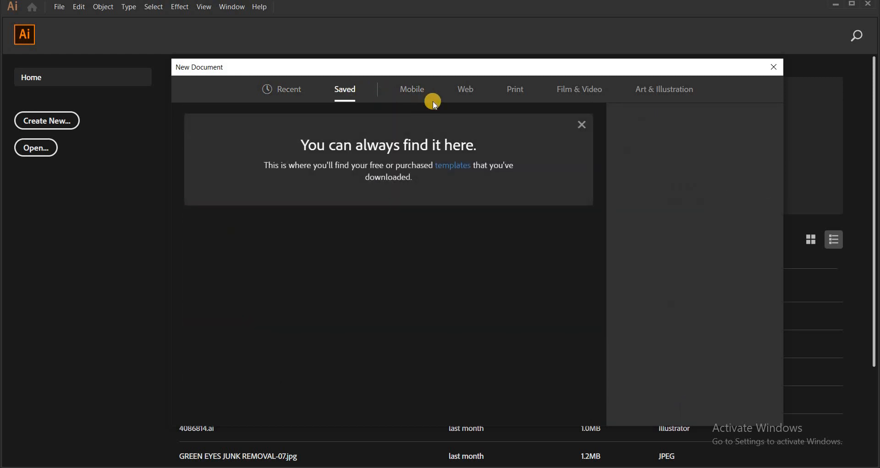
click(408, 95)
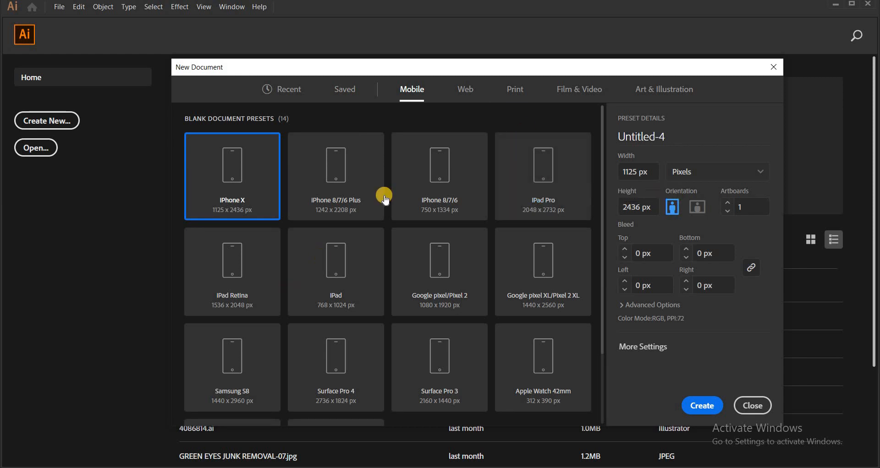
scroll(458, 197, down, 3)
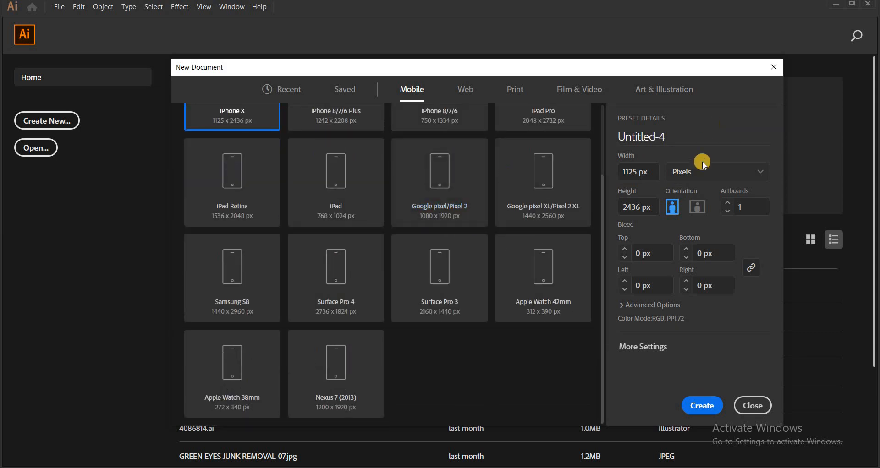
scroll(507, 190, up, 3)
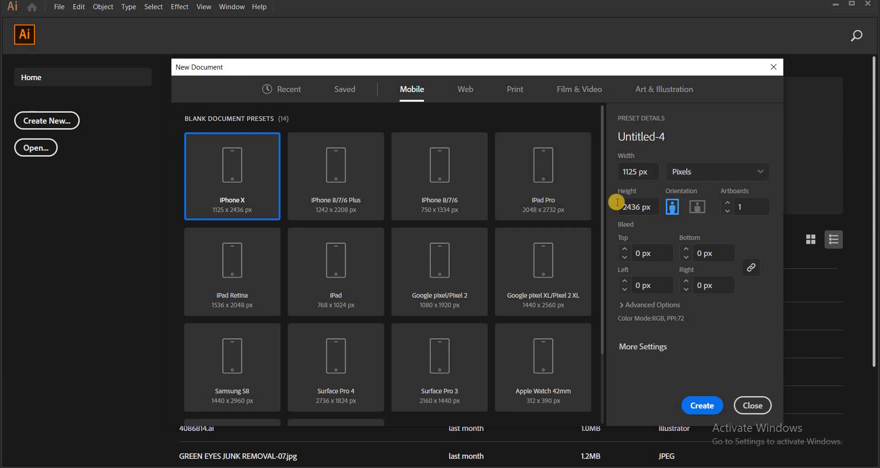
click(466, 97)
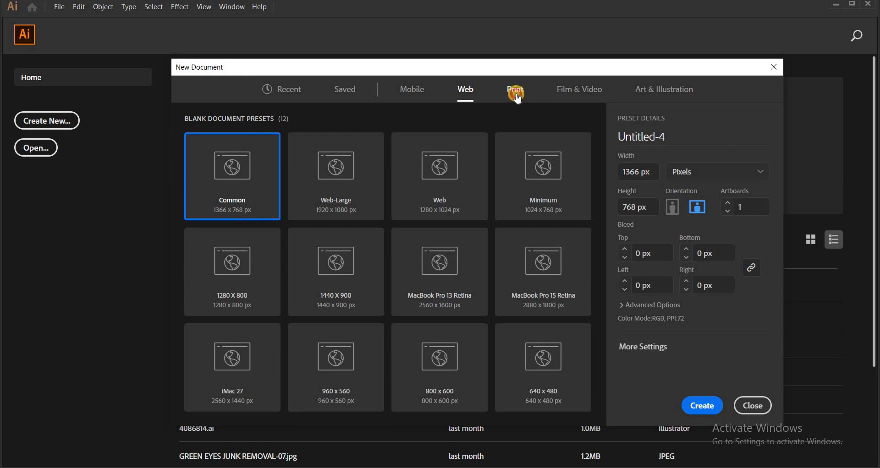
click(518, 97)
click(580, 91)
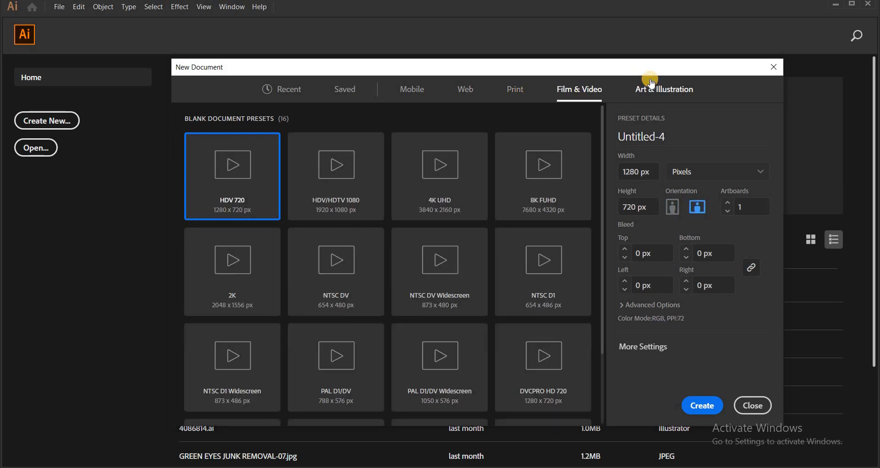
click(659, 82)
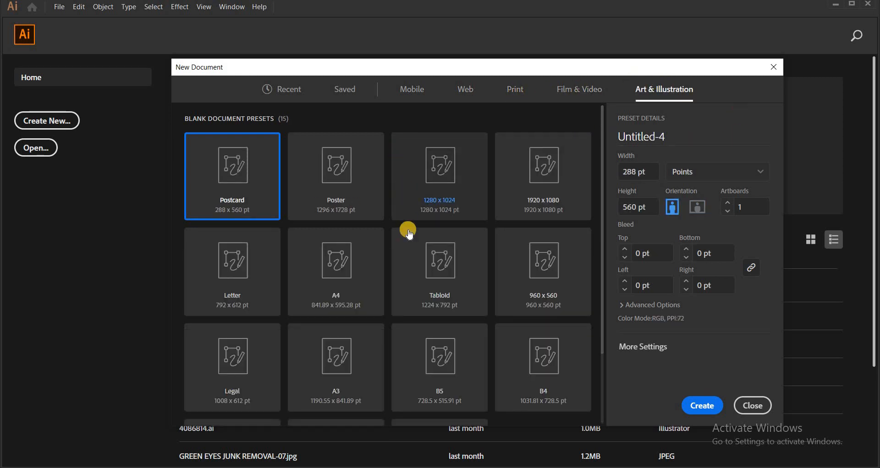
scroll(403, 229, down, 3)
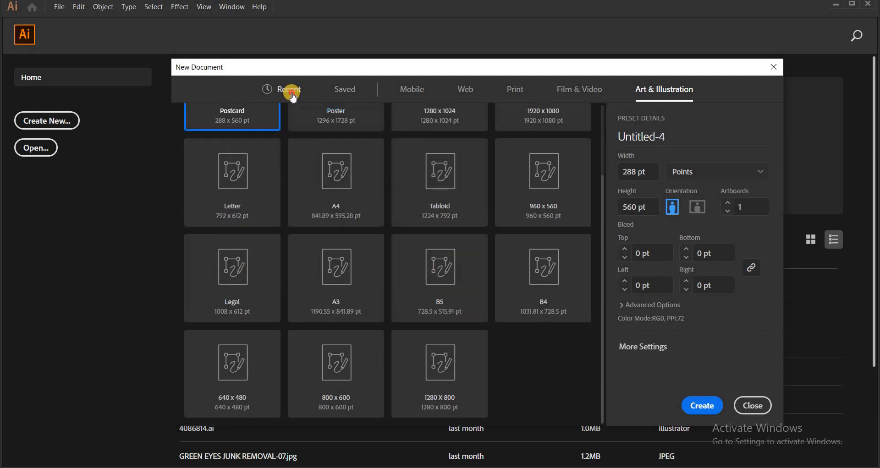
Create a new document from the recent custom 800 x 800 px preset
click(289, 89)
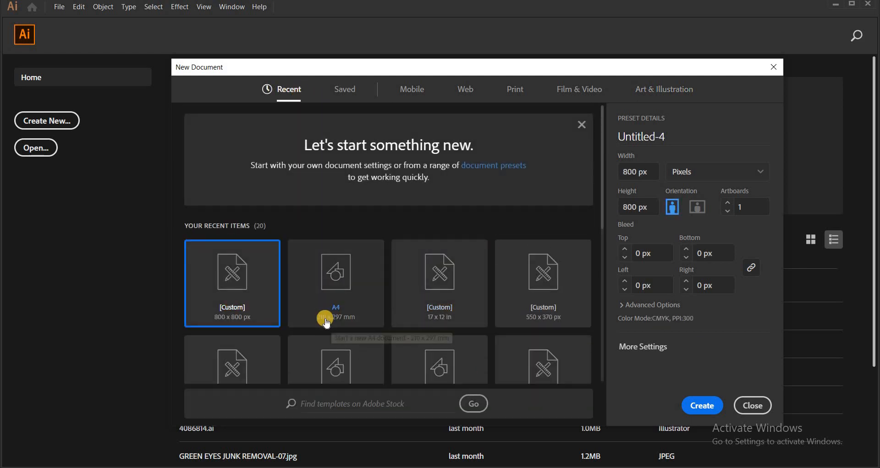
click(700, 406)
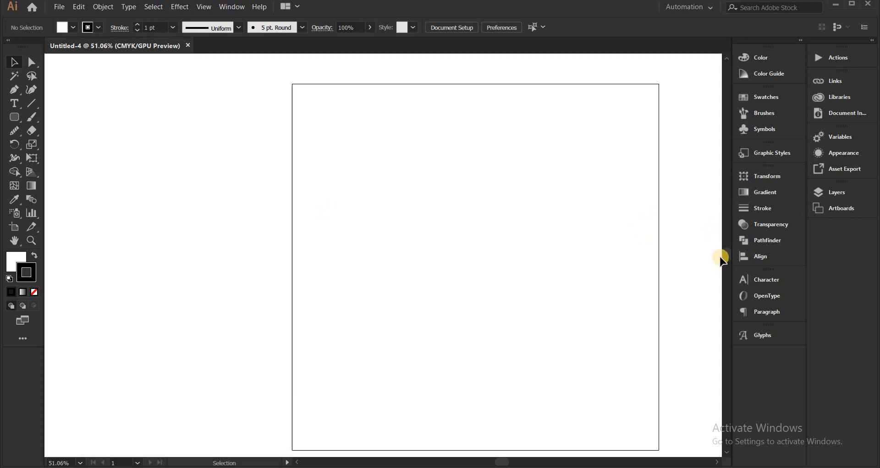
mouse_move(721, 259)
mouse_down()
mouse_move(723, 238)
mouse_move(726, 260)
mouse_up()
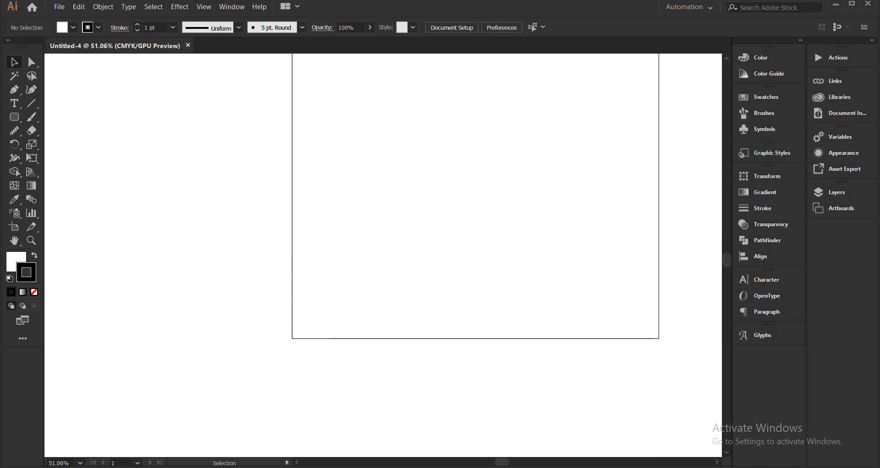
drag(504, 461, 533, 456)
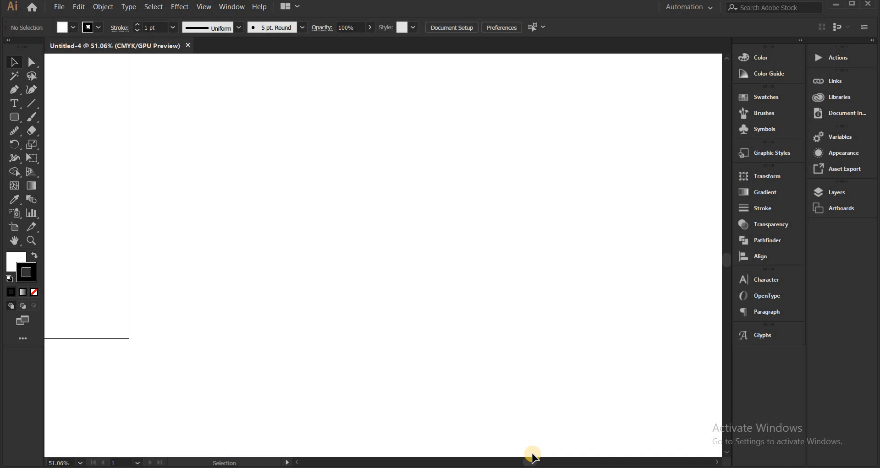
key(ctrl+0)
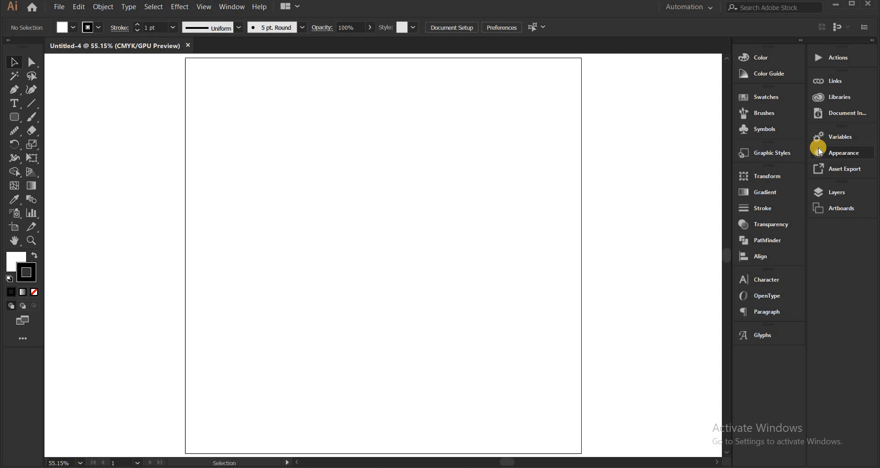
Review the Plug-ins & Scratch Disks, User Interface and Performance preferences, and leave the preferences without saving
key(ctrl+k)
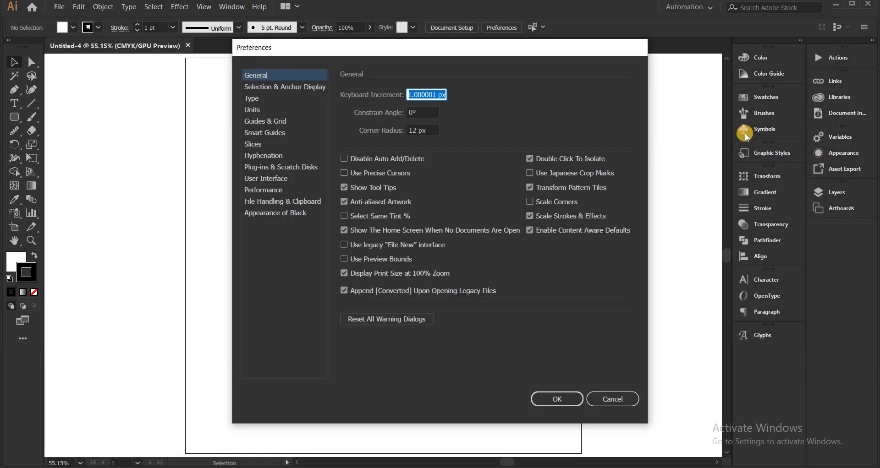
click(266, 168)
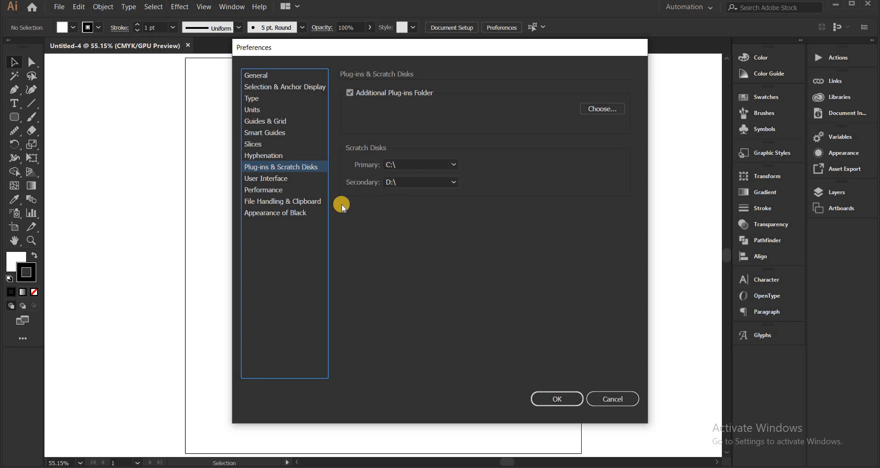
click(293, 179)
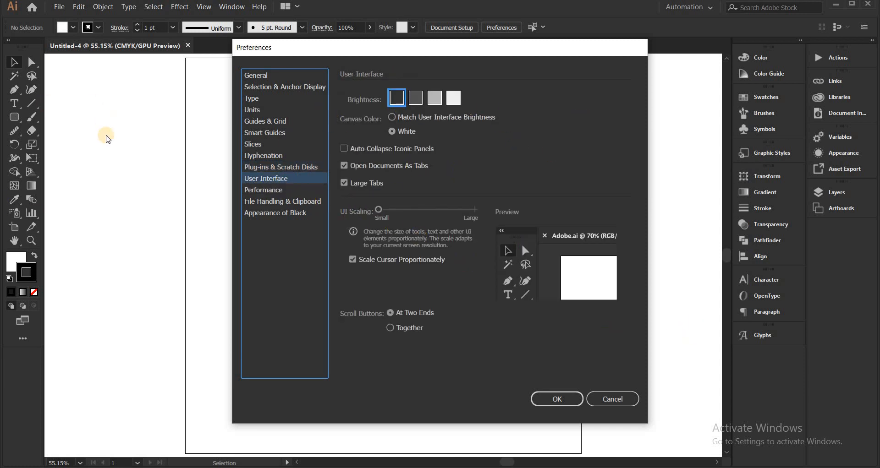
click(289, 190)
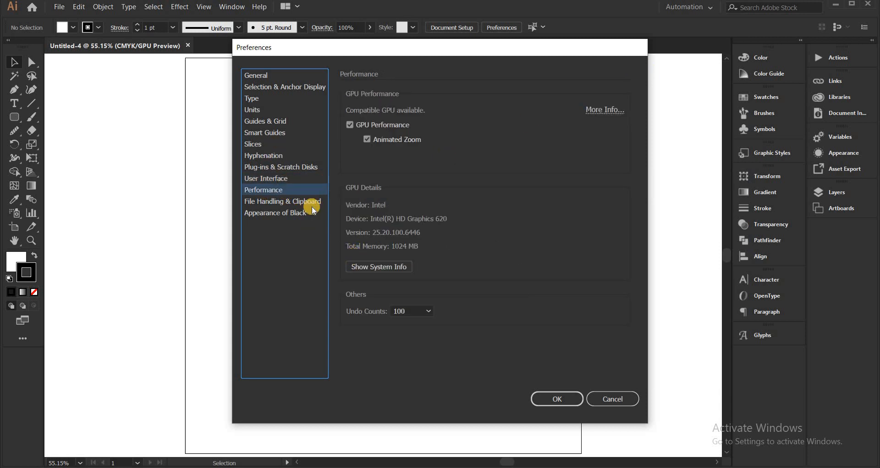
click(304, 178)
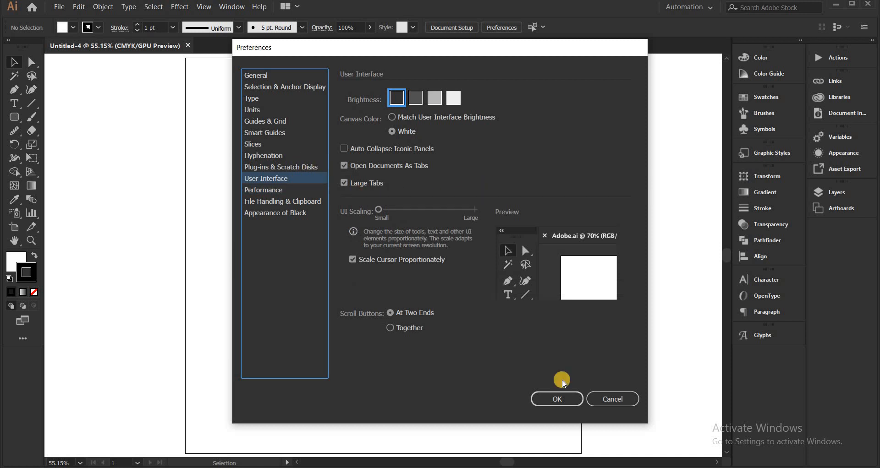
click(623, 398)
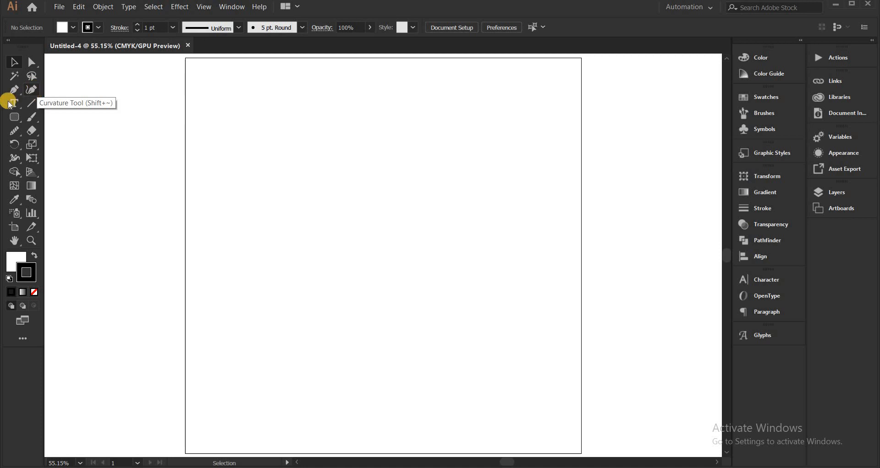
click(33, 102)
click(26, 106)
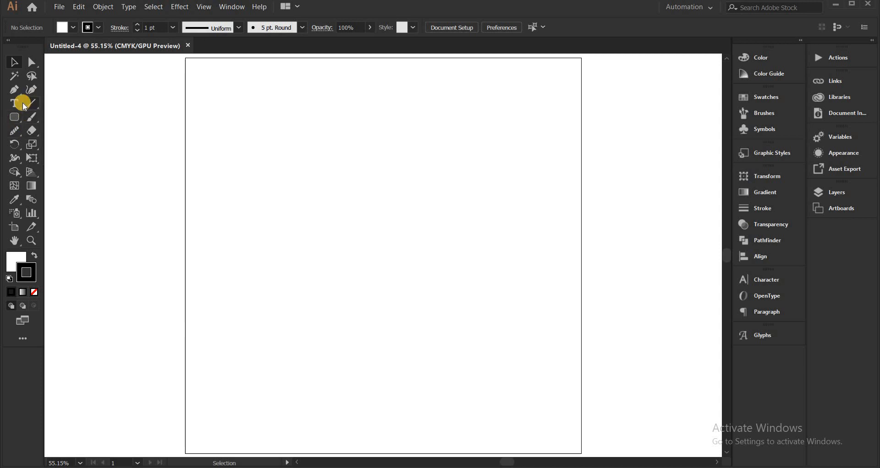
right_click(20, 107)
right_click(19, 117)
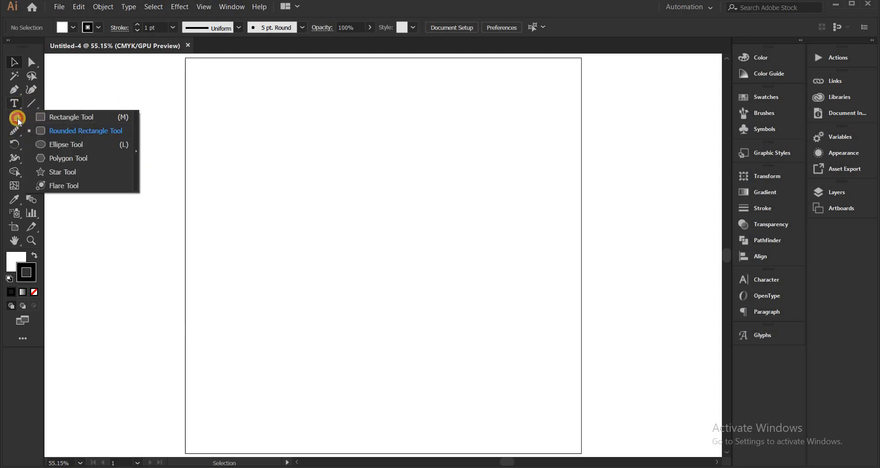
click(18, 119)
right_click(14, 118)
click(14, 117)
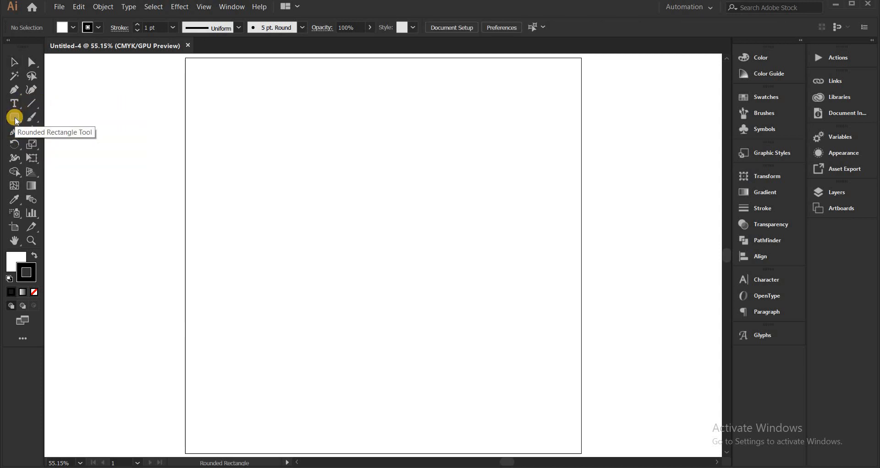
Draw a square about 171 px wide with the Rectangle Tool in the upper-left part of the artboard and deselect it
right_click(15, 118)
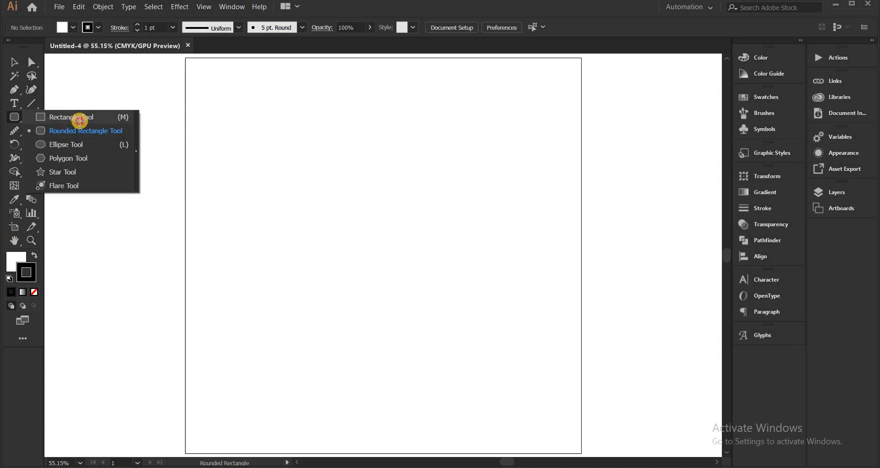
click(80, 118)
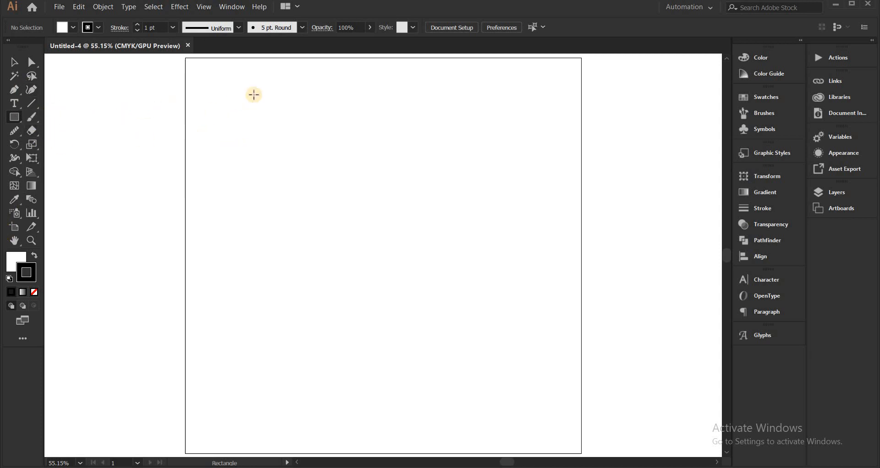
drag(253, 95, 292, 234)
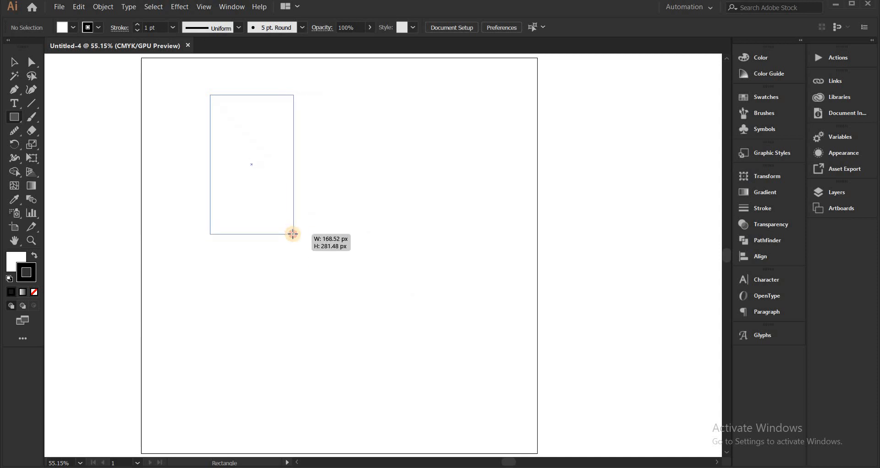
drag(221, 221, 273, 179)
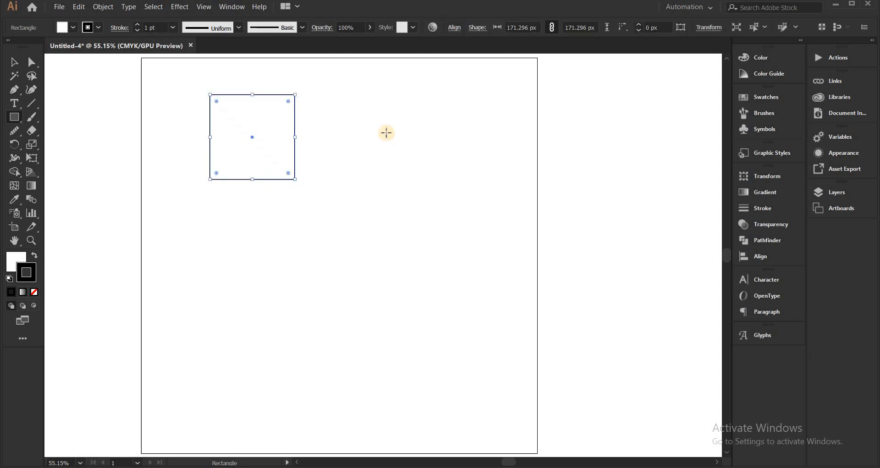
key(v)
click(361, 123)
Fill the square with the red swatch and deselect it
scroll(207, 99, up, 2)
scroll(337, 115, up, 2)
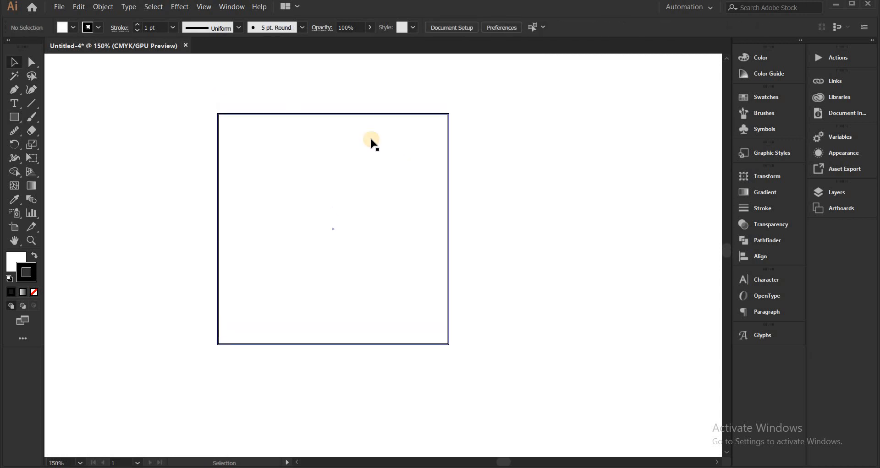
drag(194, 79, 419, 237)
click(567, 68)
drag(523, 119, 298, 239)
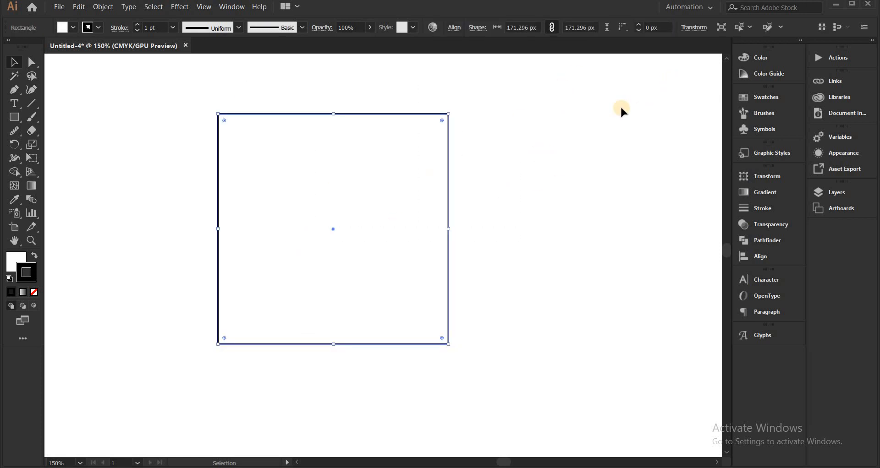
click(620, 105)
drag(510, 123, 366, 197)
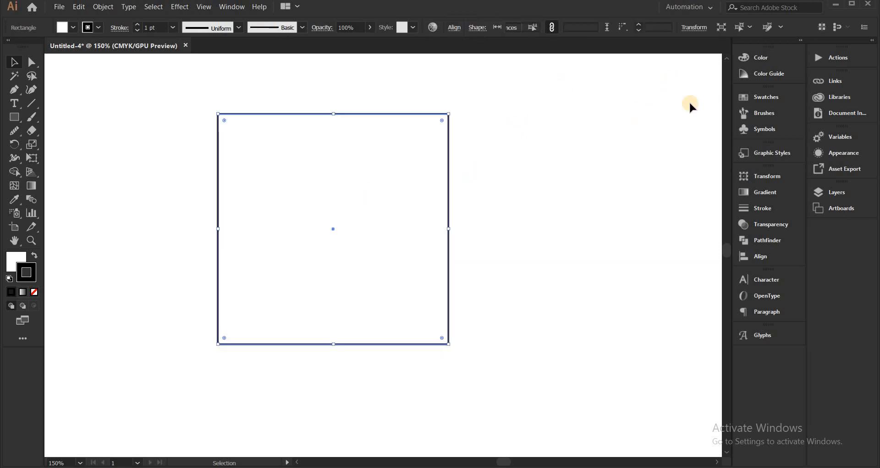
click(764, 98)
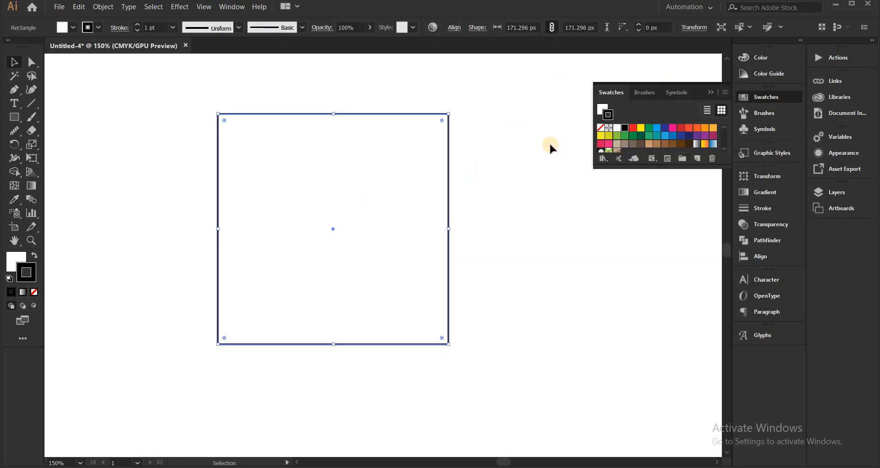
click(603, 110)
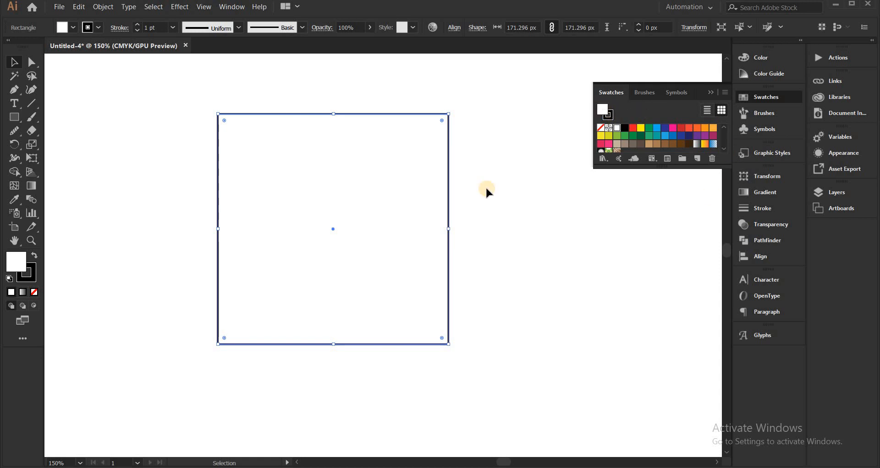
click(633, 128)
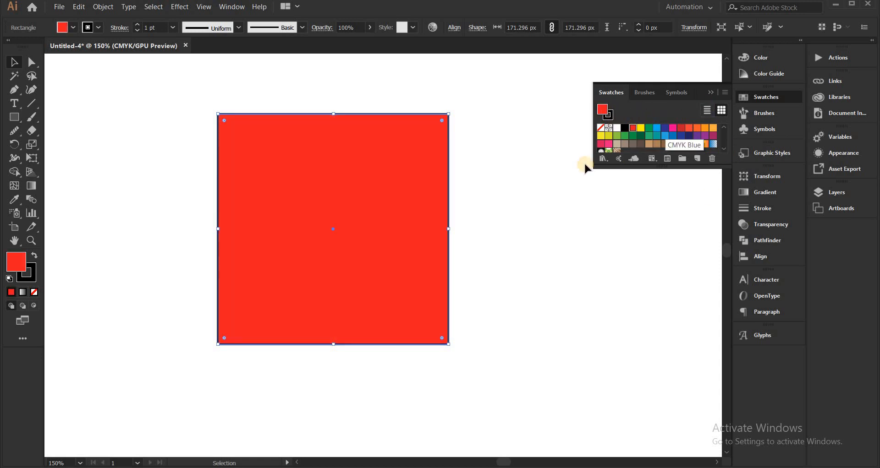
click(527, 156)
Set the red square's stroke weight to 5 pt
scroll(278, 87, up, 2)
scroll(279, 87, down, 2)
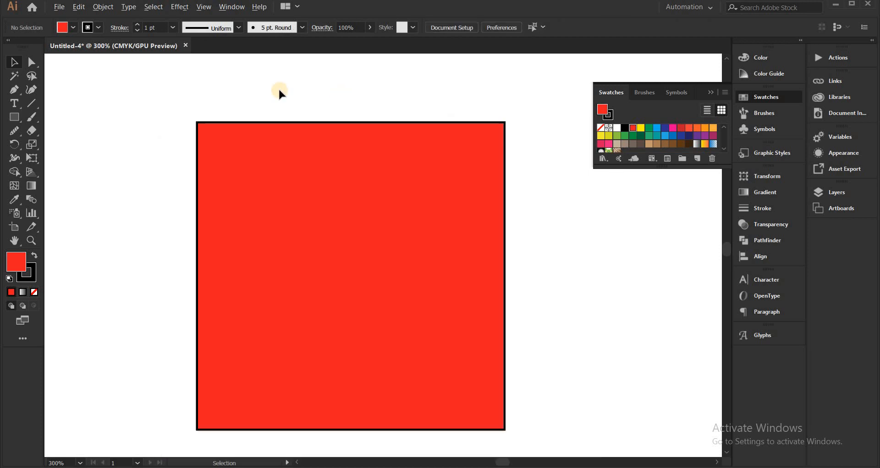
scroll(275, 88, up, 1)
click(415, 210)
click(634, 261)
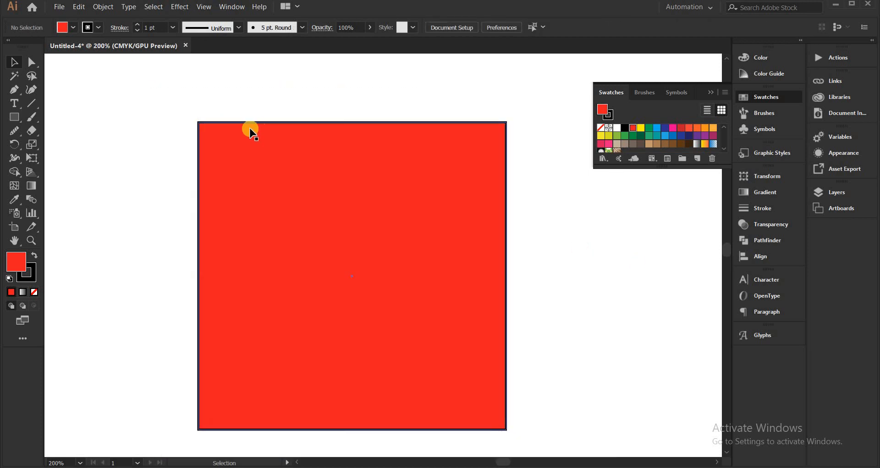
click(385, 271)
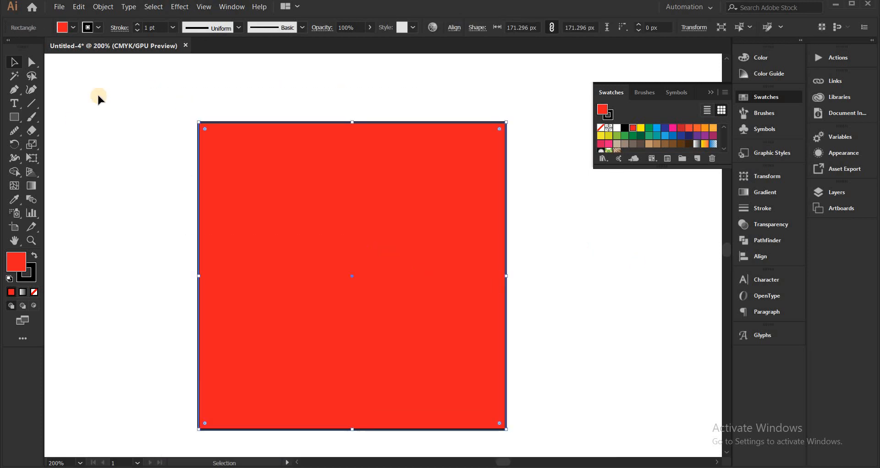
click(135, 23)
click(135, 23)
click(135, 24)
click(136, 23)
click(136, 24)
click(136, 24)
click(136, 23)
click(135, 30)
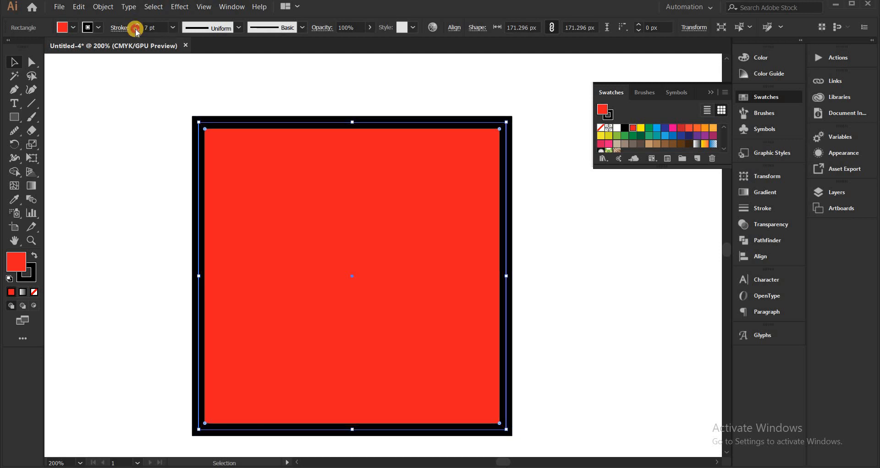
click(136, 30)
click(136, 29)
drag(177, 103, 621, 291)
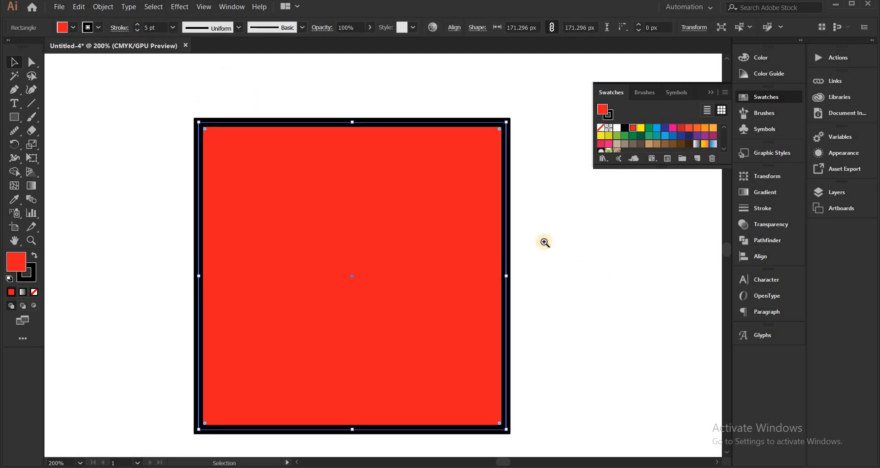
click(544, 242)
scroll(457, 182, down, 2)
drag(480, 183, 514, 182)
key(v)
click(478, 159)
scroll(447, 148, up, 2)
drag(446, 148, 578, 147)
scroll(571, 146, down, 1)
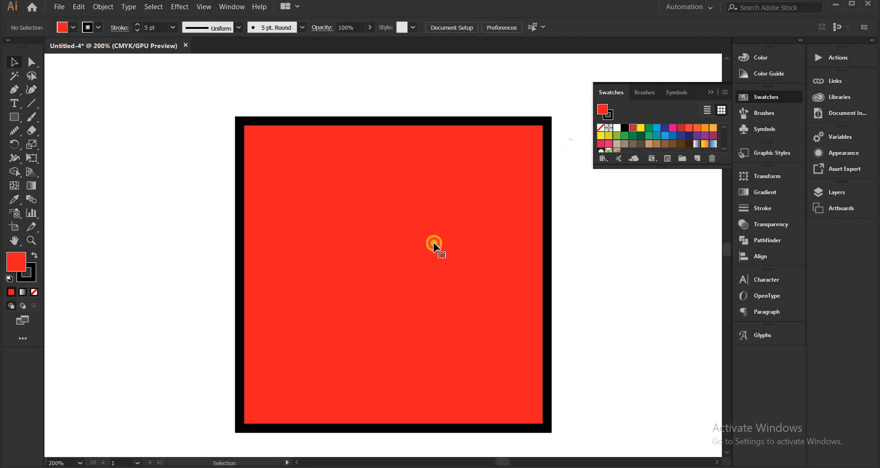
Color the square's stroke with the dark blue swatch, deselect the square and collapse the swatches
click(434, 246)
drag(555, 200, 540, 198)
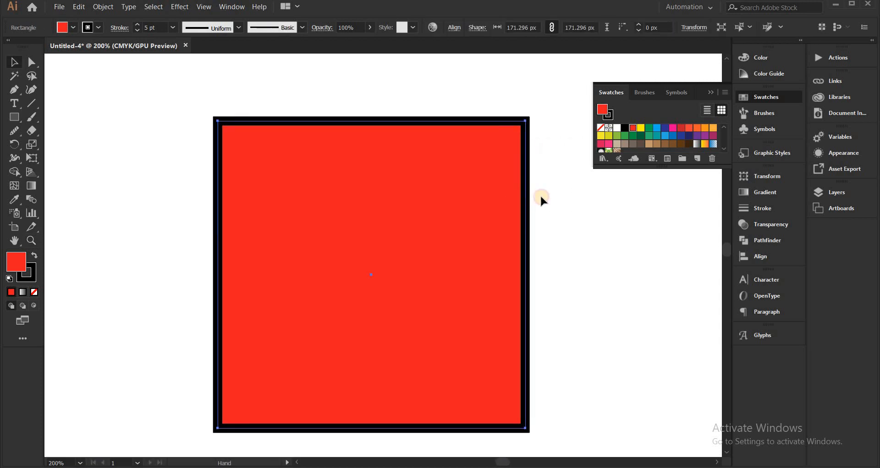
click(600, 114)
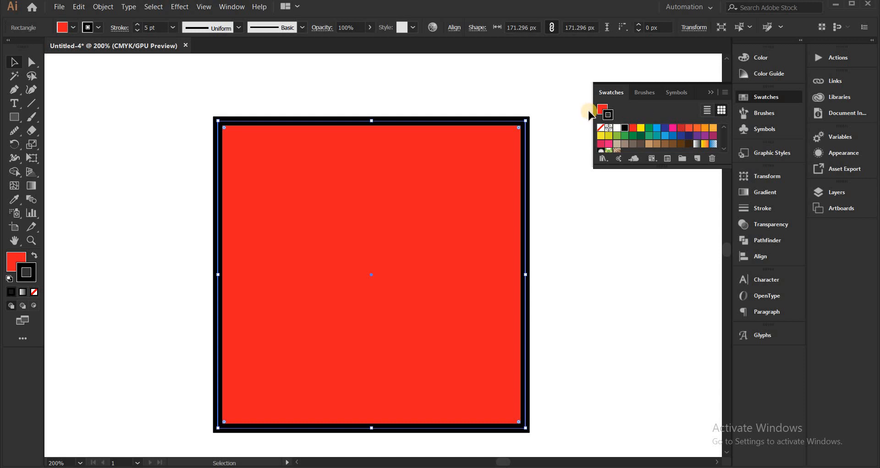
click(665, 135)
click(673, 144)
click(682, 135)
click(697, 136)
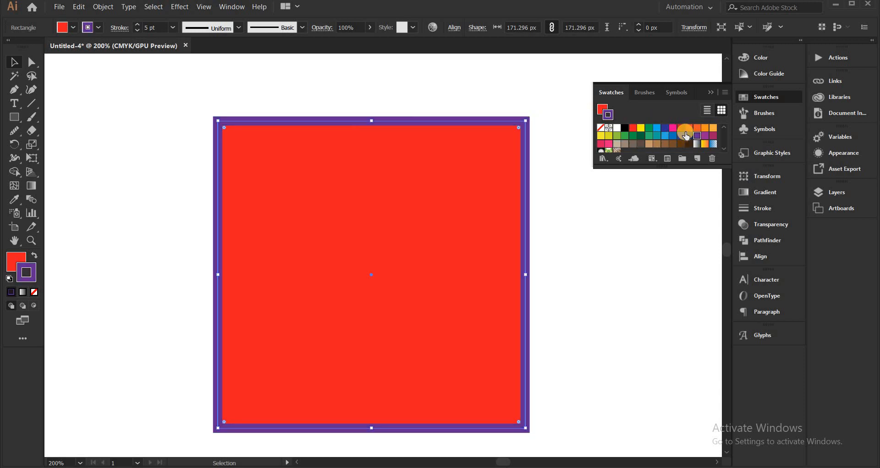
click(689, 136)
click(645, 227)
key(ctrl+minus)
key(ctrl+minus)
key(ctrl+minus)
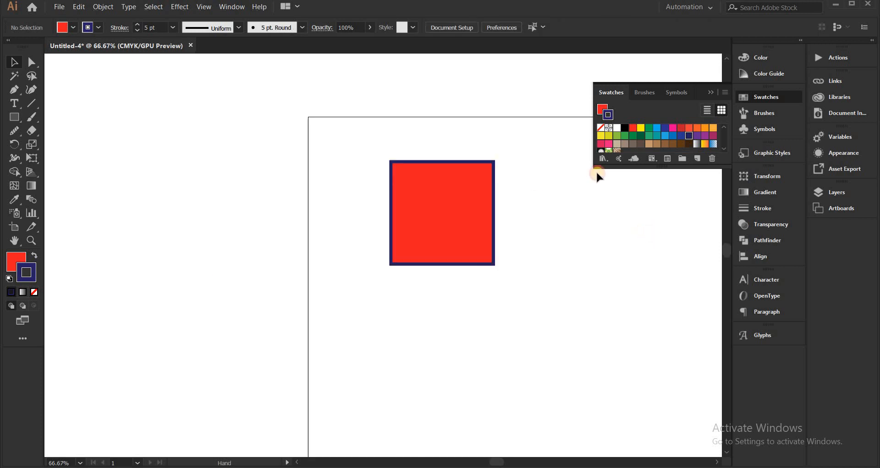
click(708, 91)
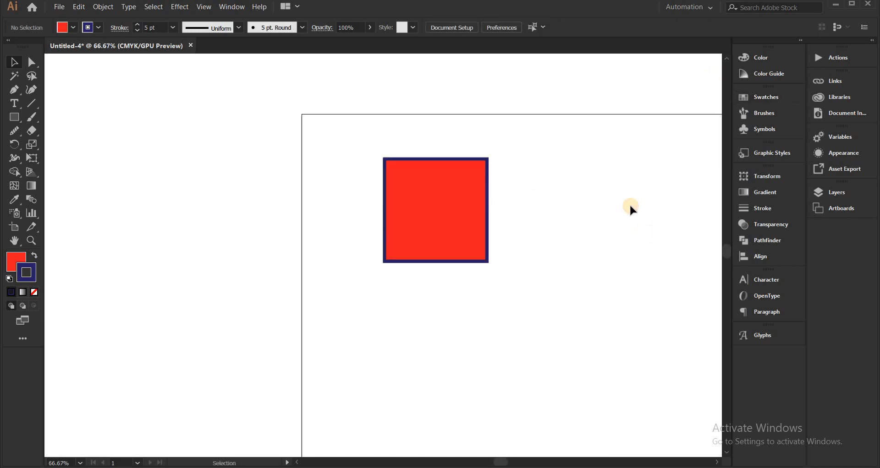
Move the square up and left, close to the artboard's upper-left corner, and deselect it
scroll(628, 204, up, 1)
scroll(574, 217, up, 2)
scroll(463, 186, down, 1)
drag(484, 152, 469, 186)
click(415, 198)
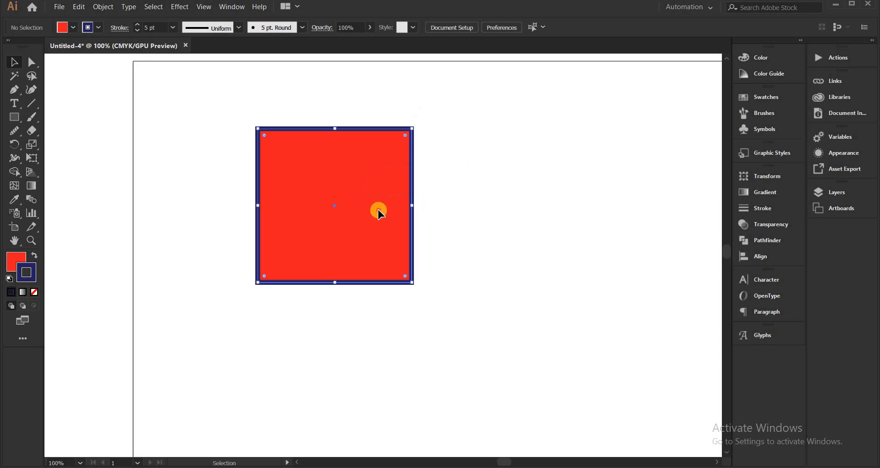
drag(379, 208, 291, 162)
click(387, 161)
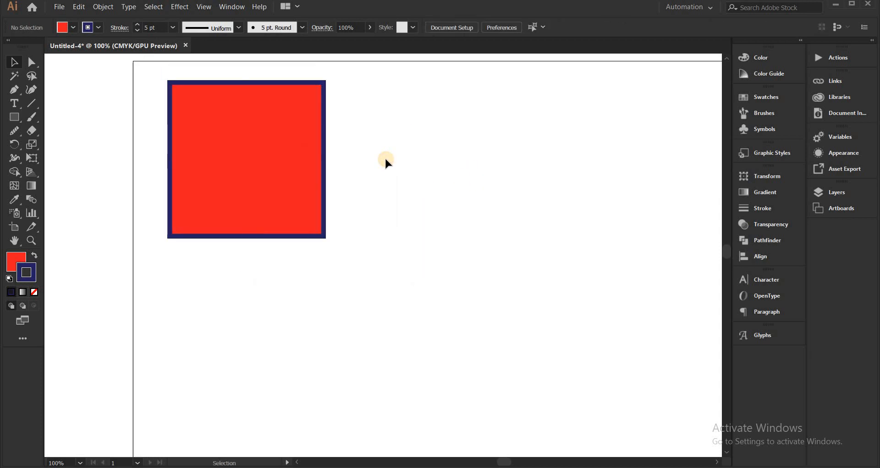
Duplicate the square to its right, level with the original and with a small gap between them
click(268, 166)
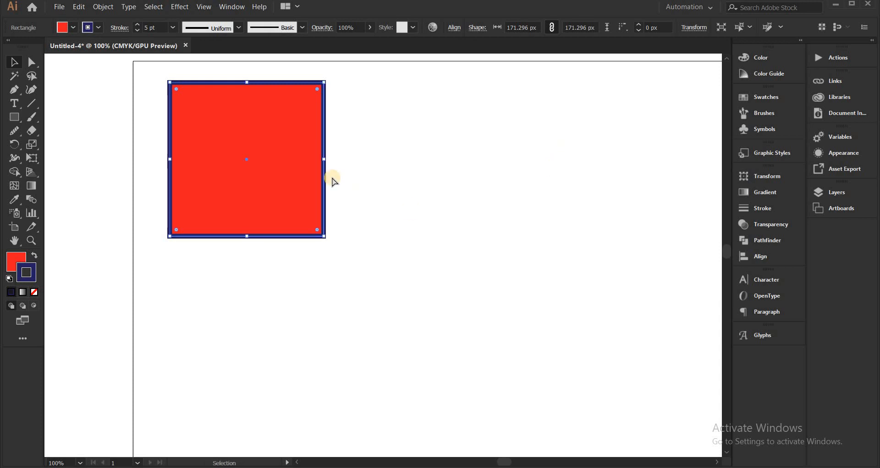
key(a)
click(400, 143)
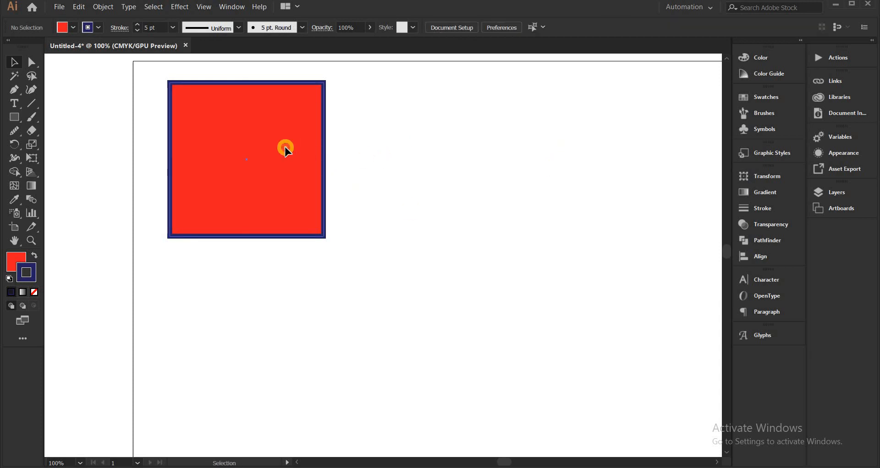
drag(284, 148, 466, 145)
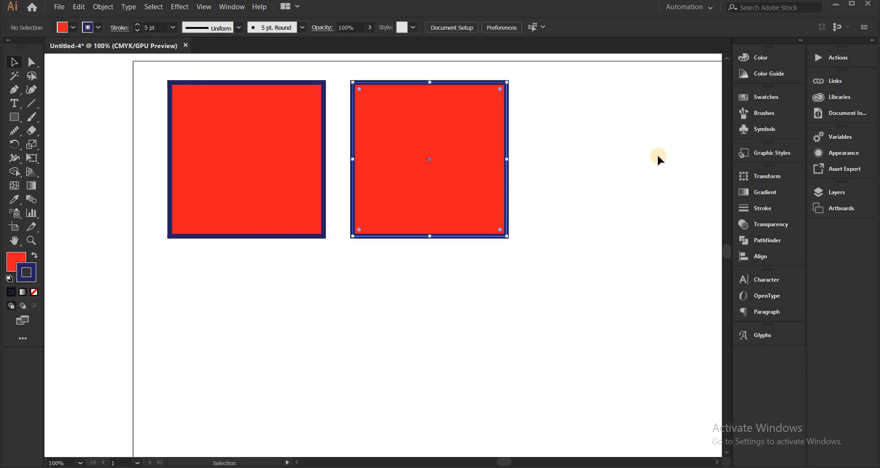
click(594, 152)
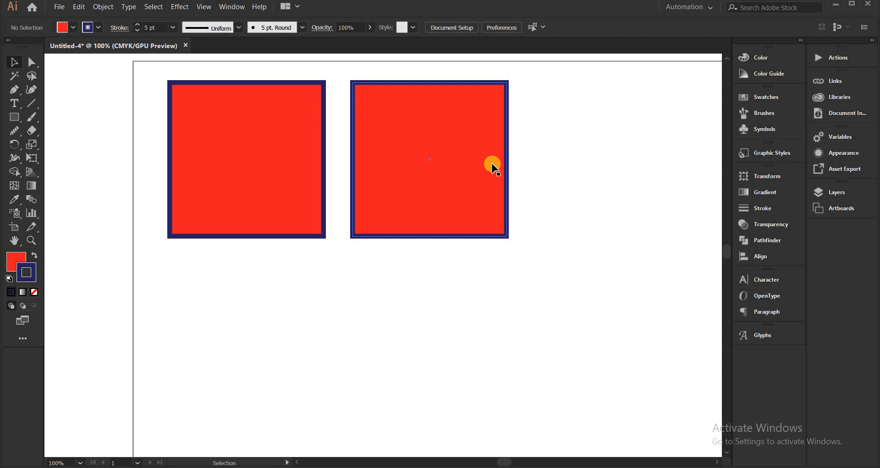
Place another copy of the square below the two squares, roughly centered between them
click(454, 143)
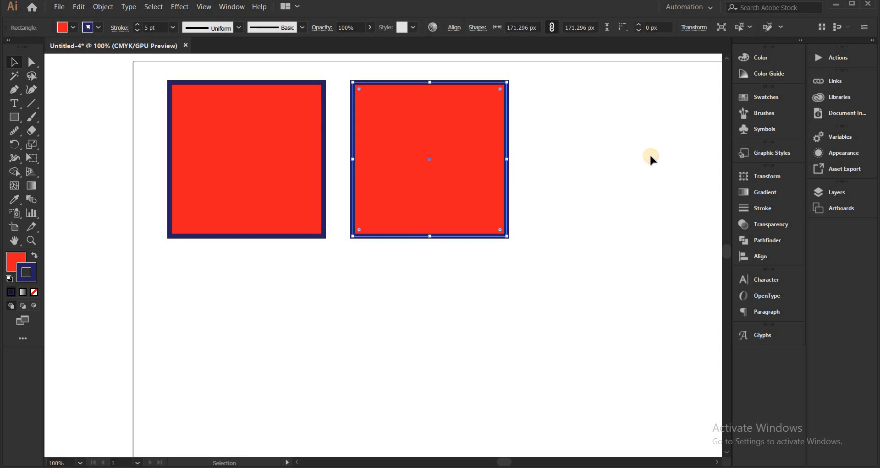
click(624, 159)
drag(646, 237, 492, 362)
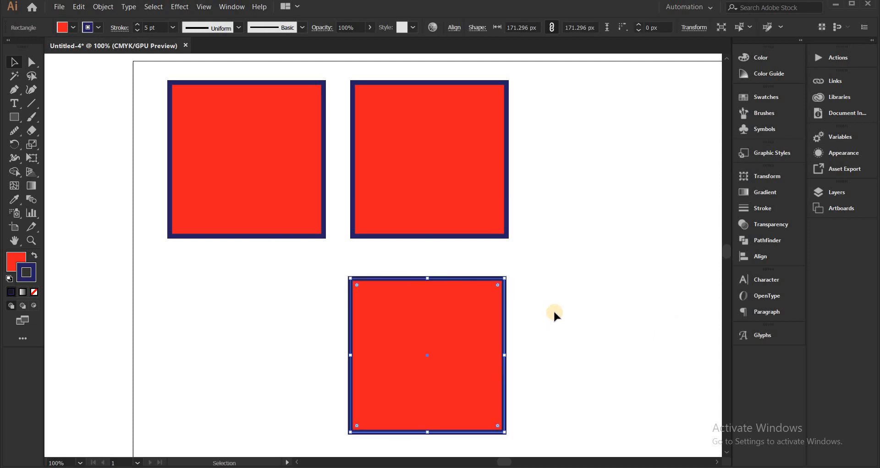
click(553, 311)
drag(422, 329, 365, 323)
click(598, 291)
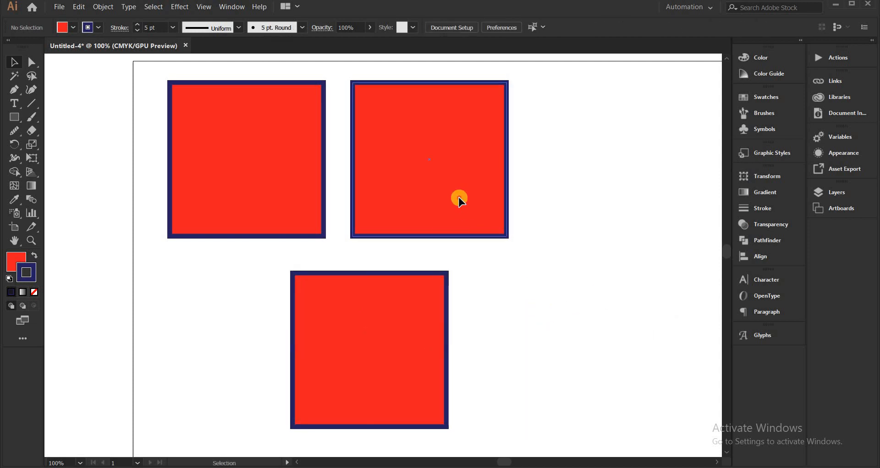
drag(459, 197, 563, 197)
key(ctrl+z)
click(475, 408)
click(392, 369)
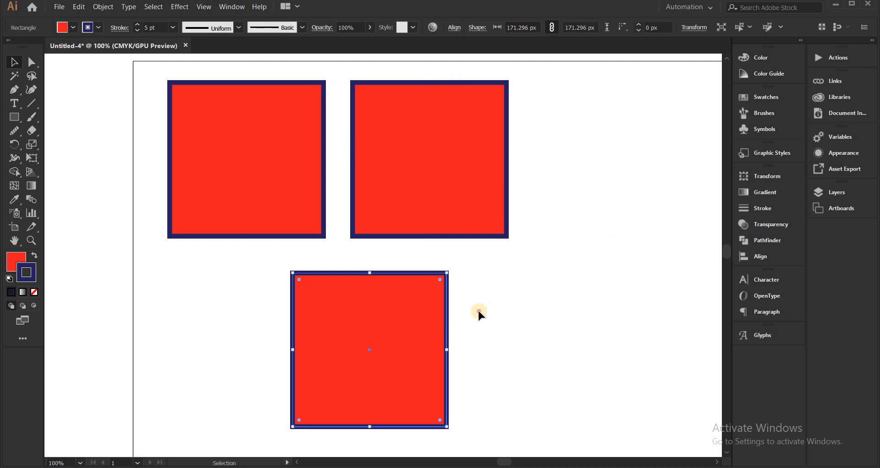
click(477, 310)
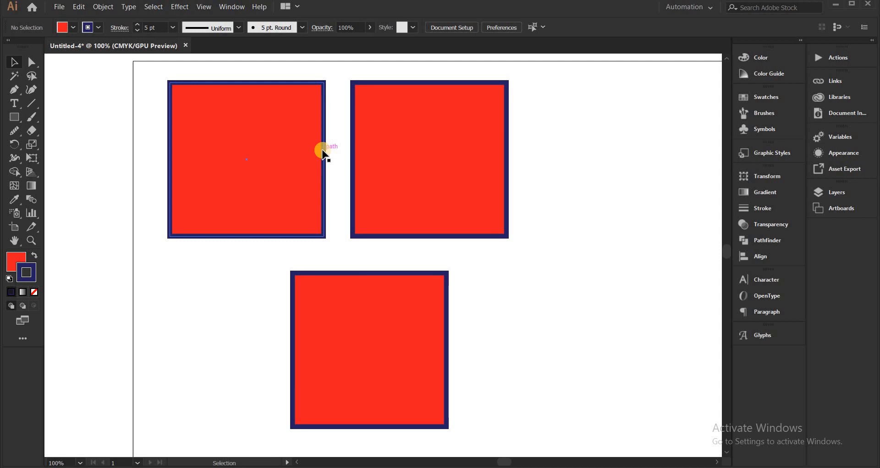
click(441, 317)
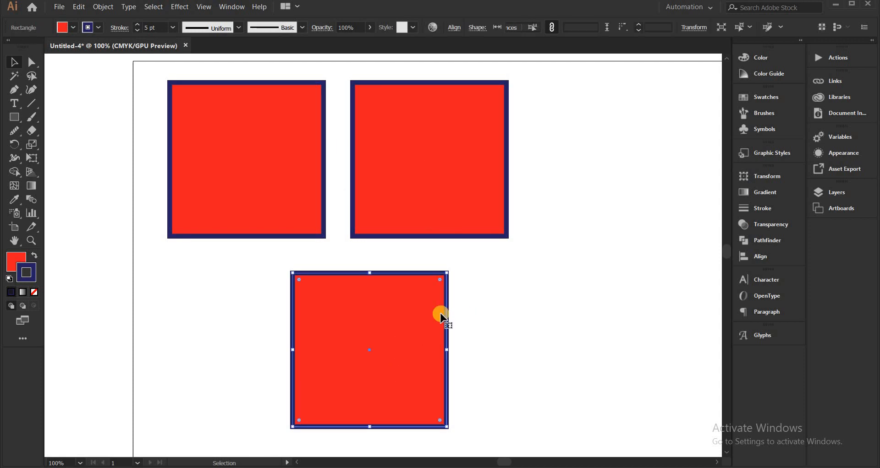
click(459, 303)
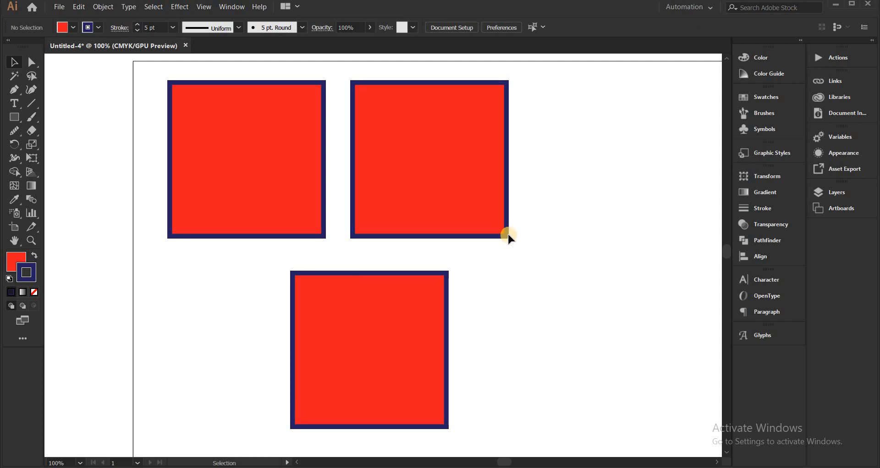
Duplicate the second square of the upper row to its right and slightly lower
click(464, 164)
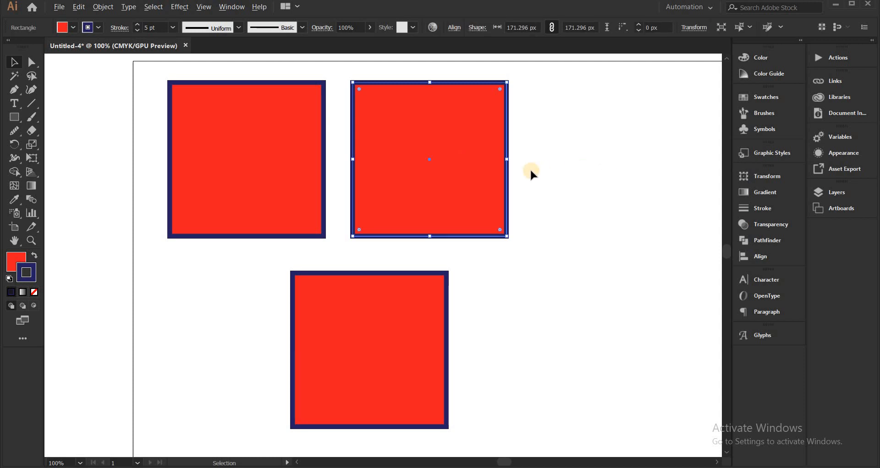
click(428, 168)
drag(428, 168, 632, 200)
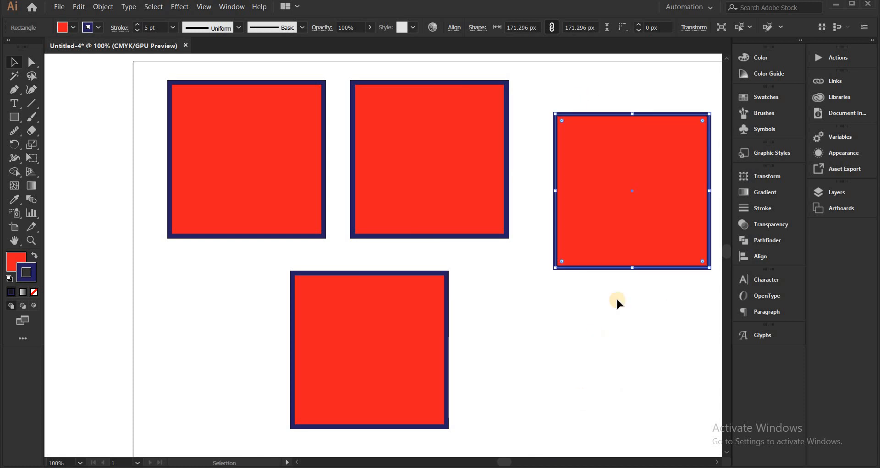
click(623, 297)
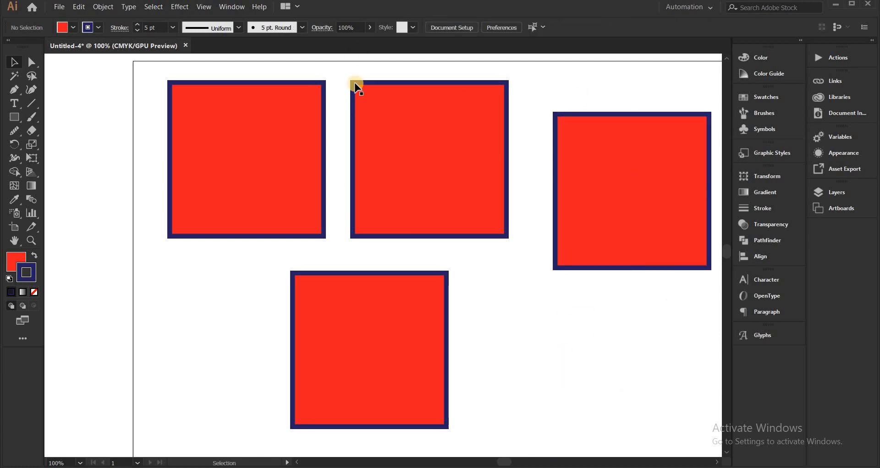
Select the three copies together and delete them, keeping only the original square
drag(353, 75, 685, 365)
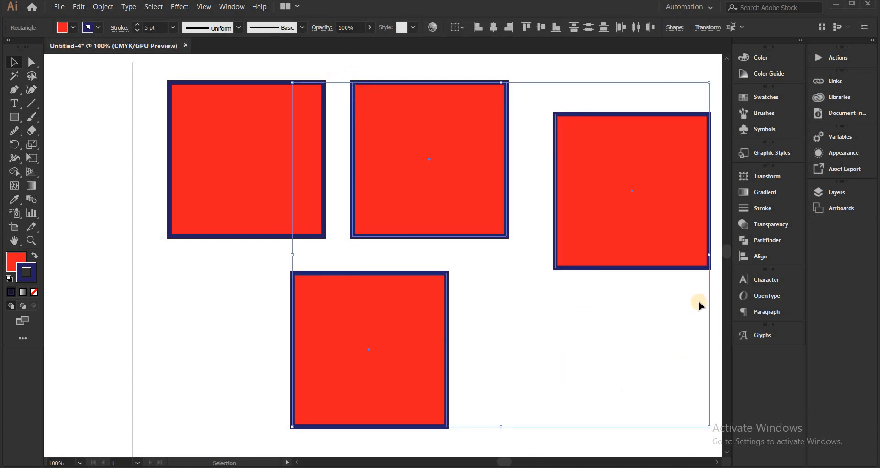
key(Delete)
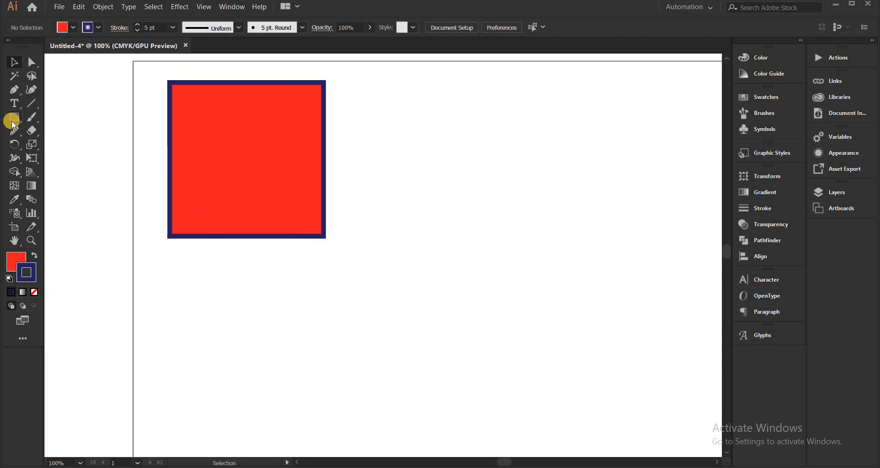
Set the fill for the next shape to the grayish-brown swatch with nothing selected
click(19, 267)
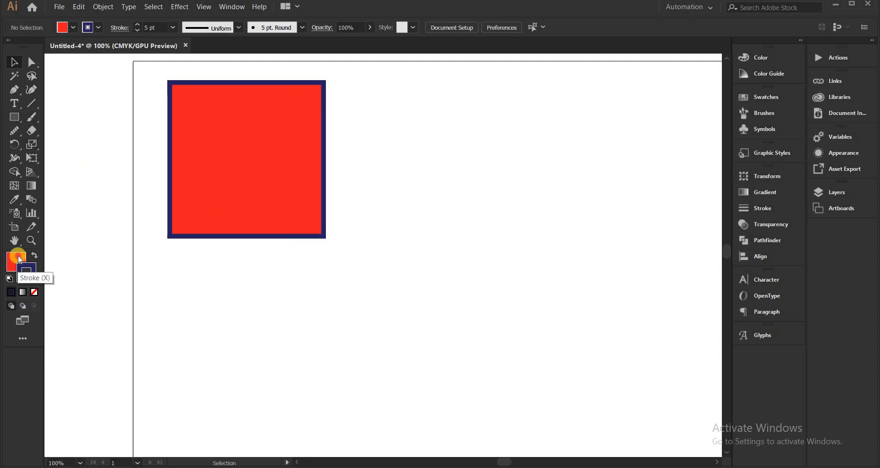
click(778, 113)
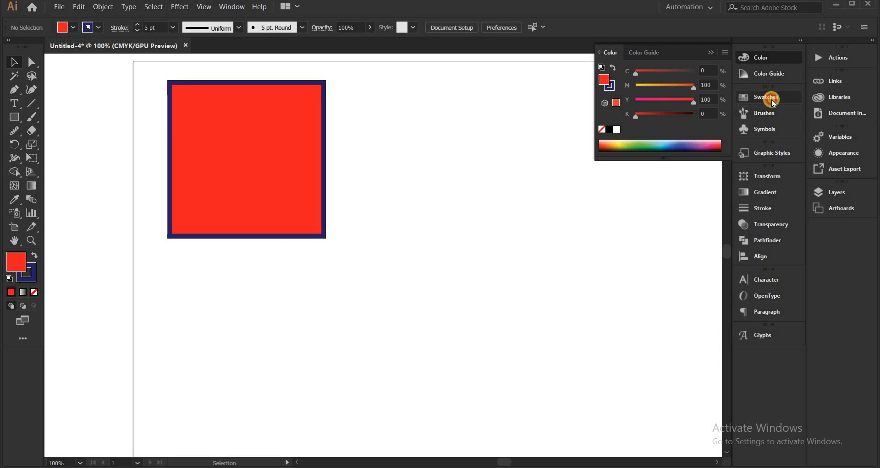
click(767, 97)
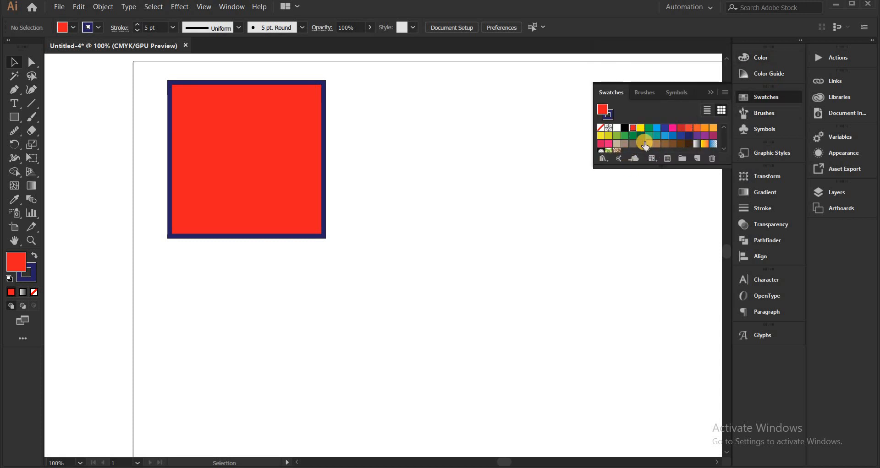
click(631, 144)
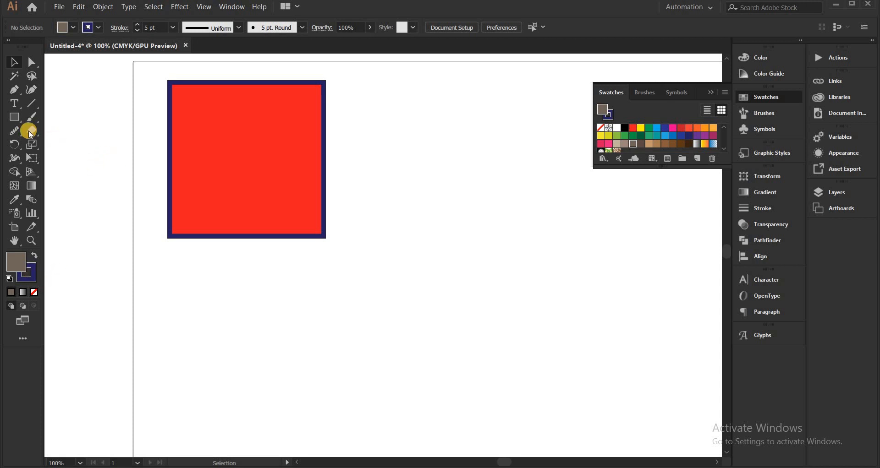
Draw a rounded square about 166 px wide with the Rounded Rectangle tool, to the right of the red square
drag(18, 123, 67, 133)
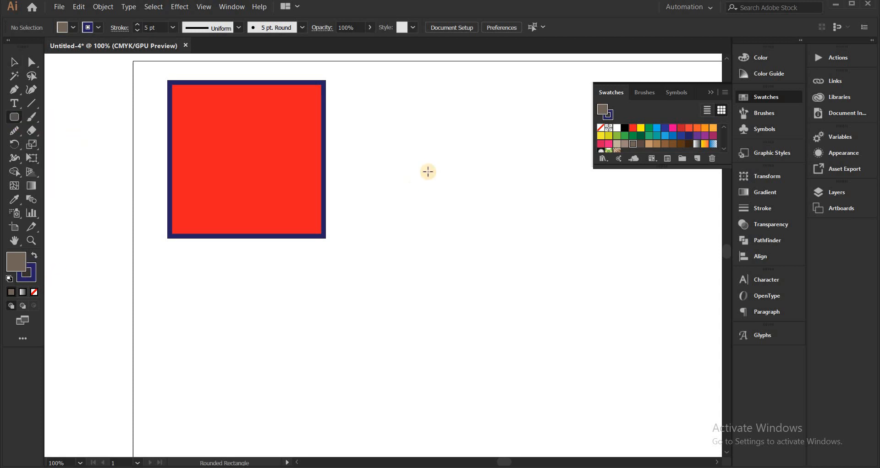
drag(360, 109, 510, 204)
drag(515, 210, 509, 199)
key(v)
click(566, 239)
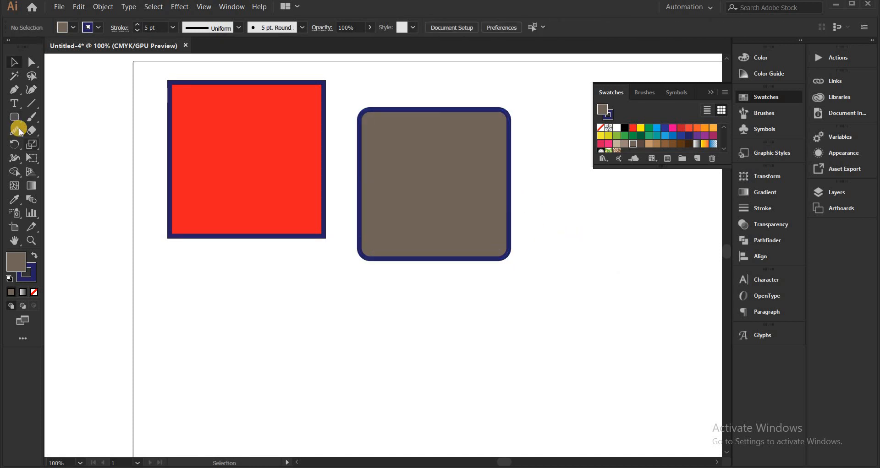
Examine the rounded square up close, in particular its curved upper-left corner
click(379, 130)
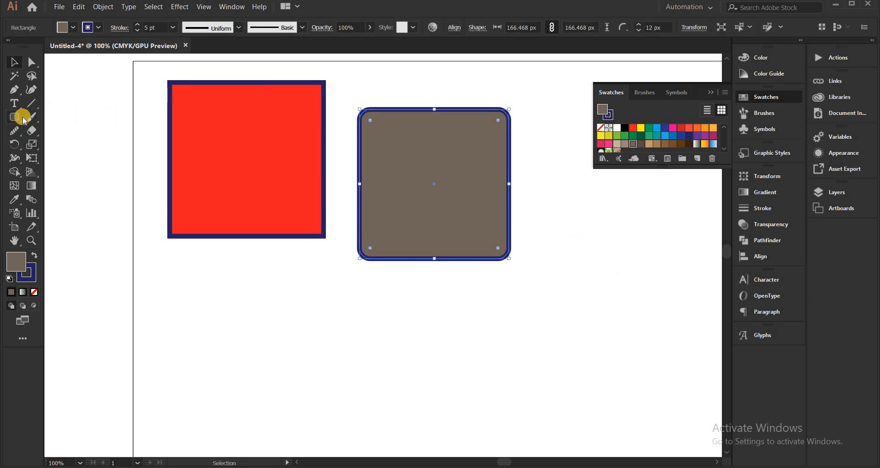
drag(16, 120, 149, 138)
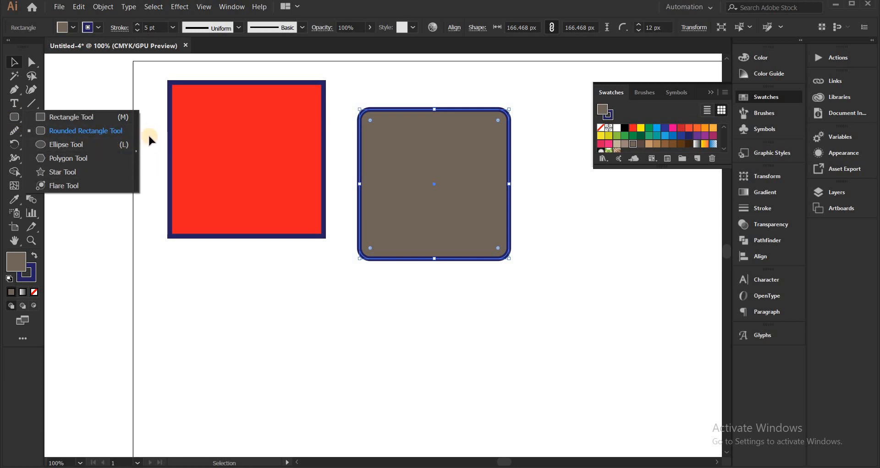
drag(350, 94, 529, 201)
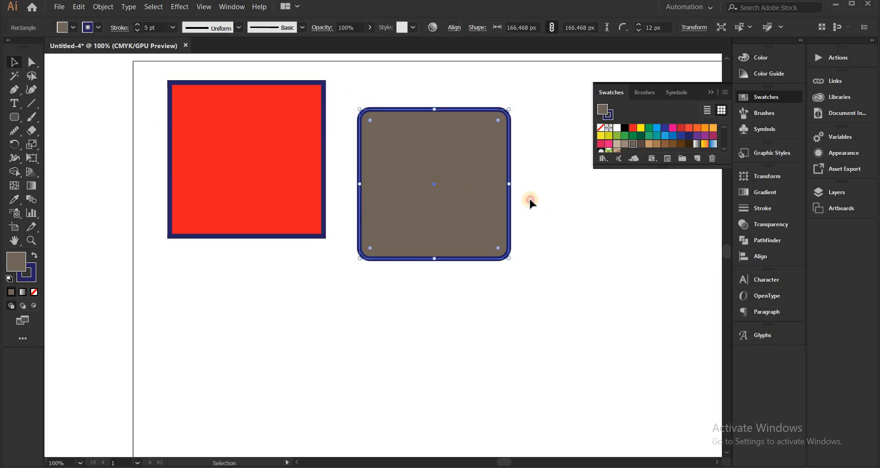
click(529, 198)
scroll(343, 106, up, 2)
drag(428, 112, 324, 131)
scroll(324, 139, up, 1)
click(453, 234)
scroll(454, 224, up, 1)
drag(484, 239, 314, 134)
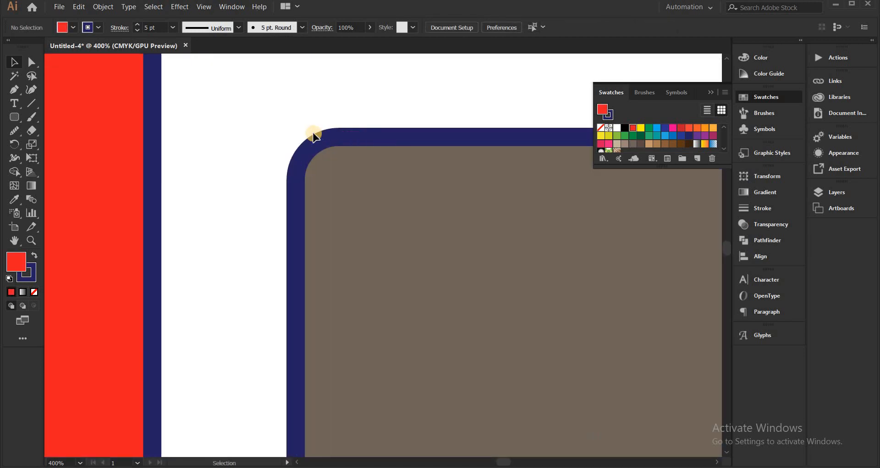
scroll(314, 134, down, 3)
Try rounding all corners of the rounded square into a full circle with Direct Selection, and undo it
click(517, 269)
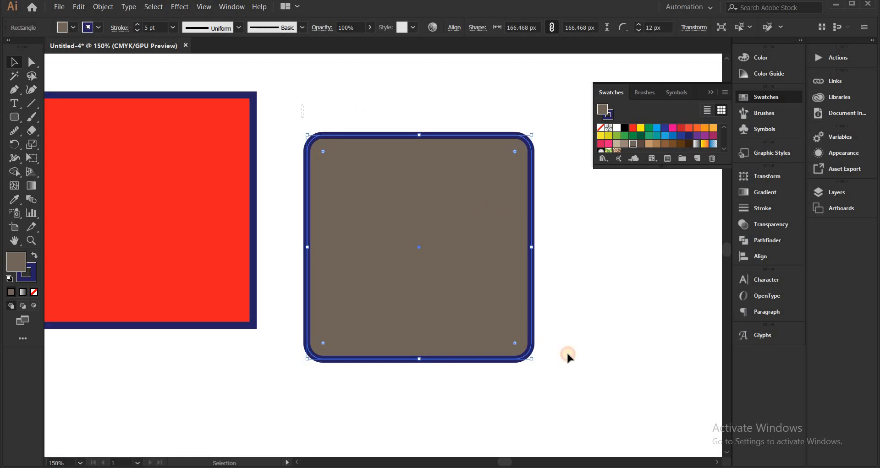
drag(292, 109, 494, 292)
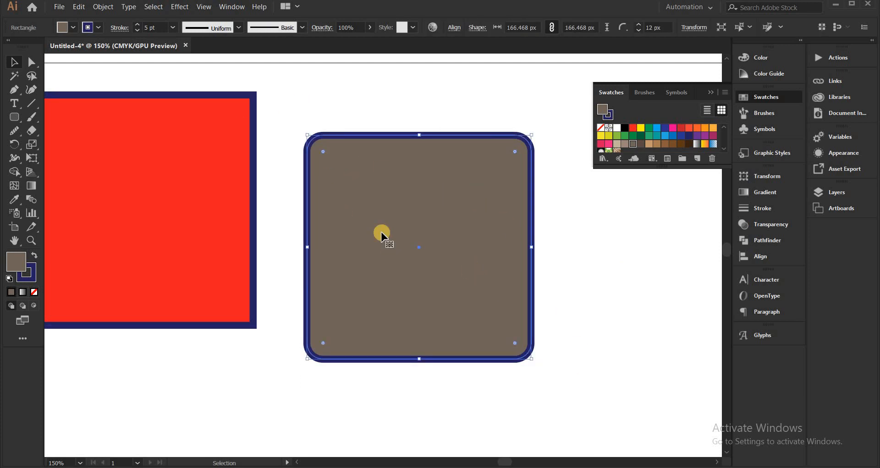
click(32, 60)
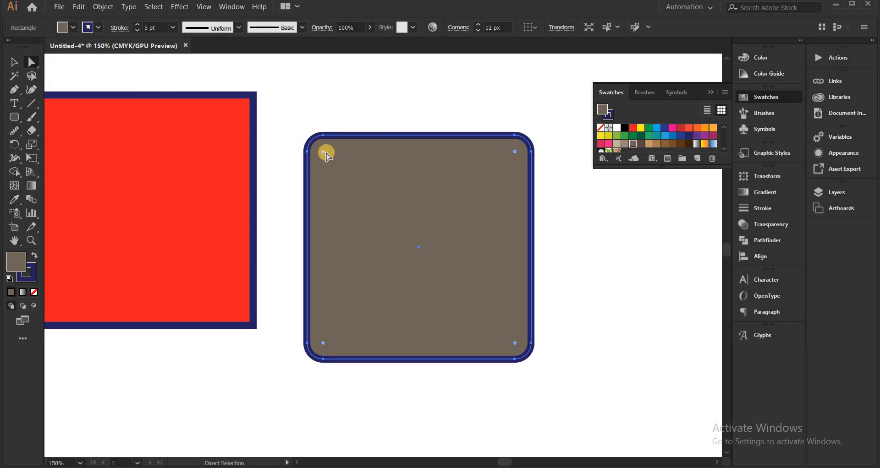
drag(325, 155, 672, 373)
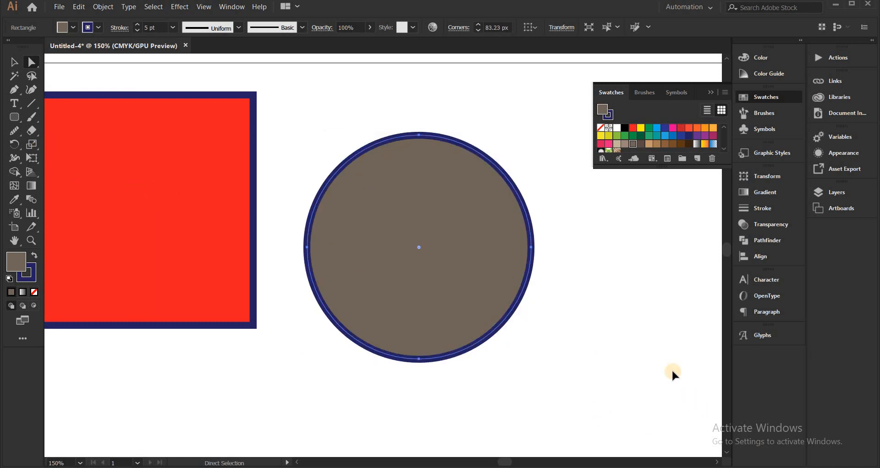
key(ctrl+z)
Try squaring off the rounded square's corners to a 0 px radius, and undo the change
drag(320, 150, 177, 87)
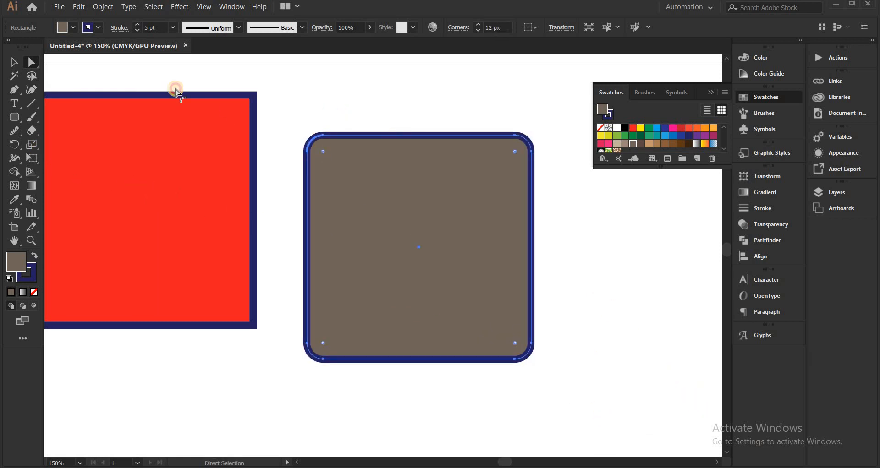
click(307, 109)
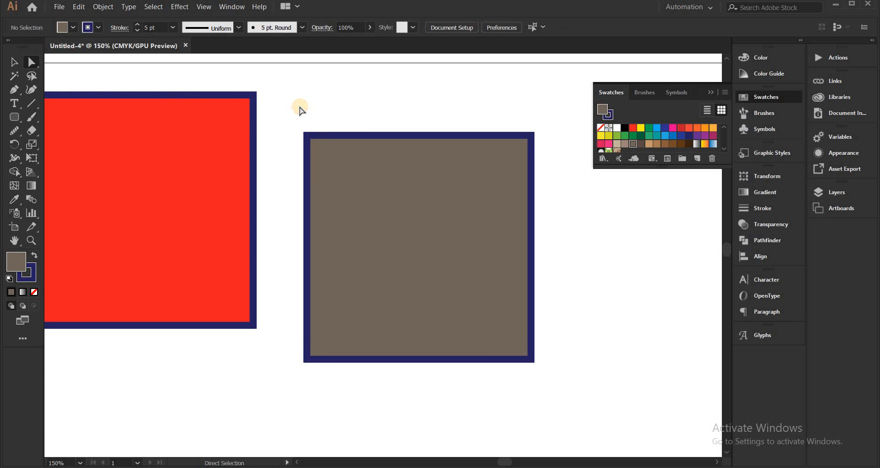
drag(298, 107, 359, 167)
click(318, 107)
key(ctrl+z)
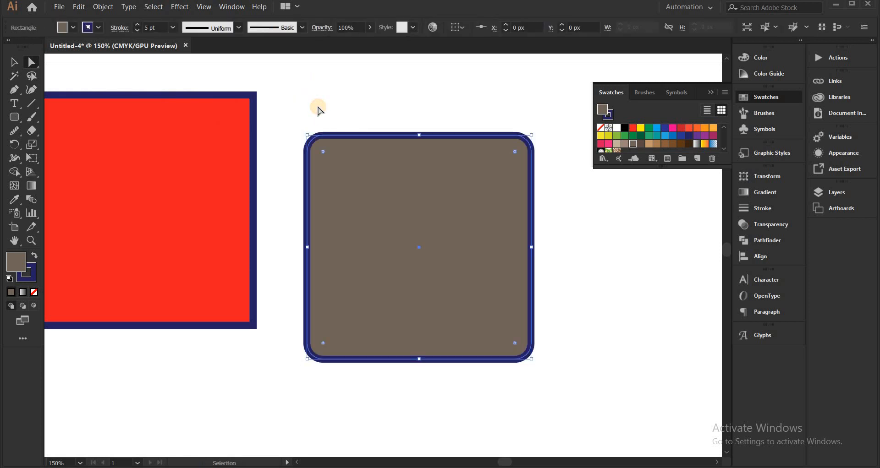
click(334, 122)
click(328, 148)
click(293, 114)
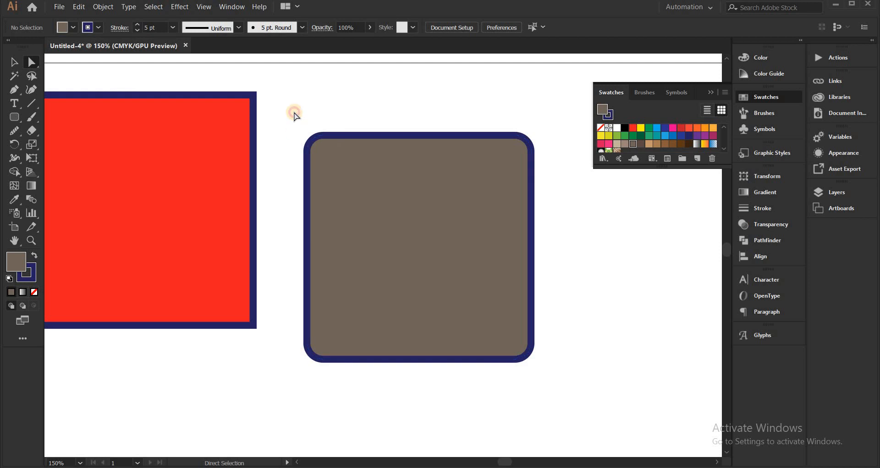
Draw a flat ellipse about 335 x 56 px below the two squares
click(389, 164)
key(v)
scroll(390, 174, down, 1)
scroll(412, 177, down, 1)
scroll(412, 179, down, 1)
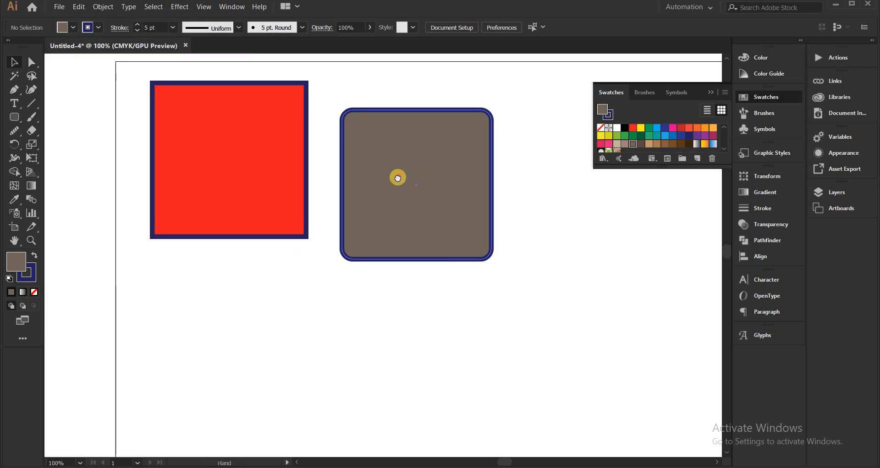
drag(397, 176, 389, 165)
click(14, 120)
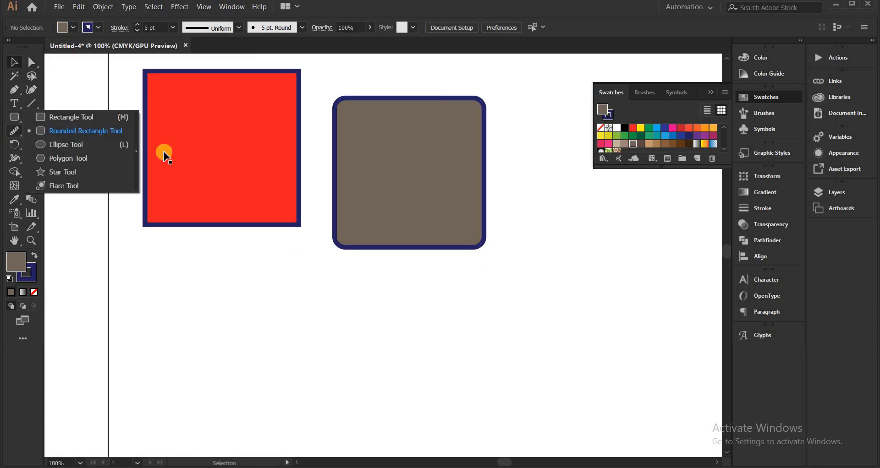
click(111, 143)
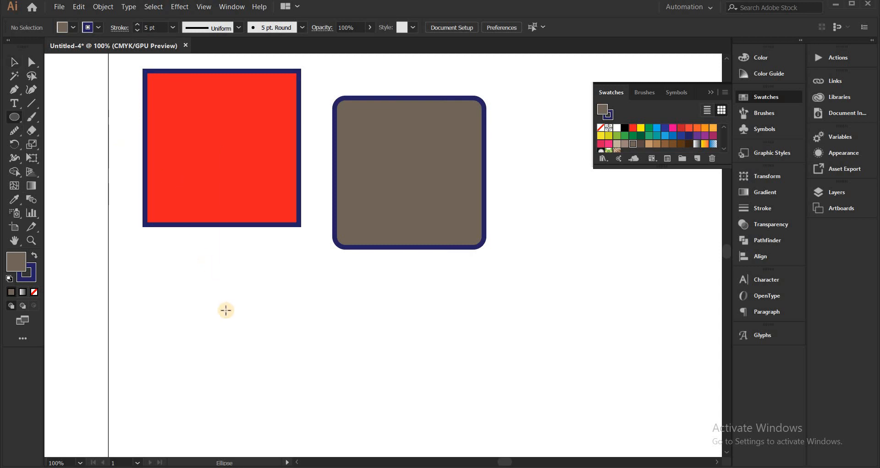
mouse_move(181, 280)
mouse_down()
mouse_move(422, 368)
mouse_move(400, 350)
mouse_move(416, 354)
mouse_move(306, 340)
mouse_move(513, 352)
mouse_move(403, 323)
mouse_move(508, 343)
mouse_move(477, 340)
mouse_move(485, 376)
mouse_move(271, 295)
mouse_move(283, 289)
mouse_move(285, 334)
mouse_move(219, 331)
mouse_move(289, 339)
mouse_move(255, 287)
mouse_move(467, 357)
mouse_move(389, 352)
mouse_move(417, 318)
mouse_move(482, 331)
mouse_up()
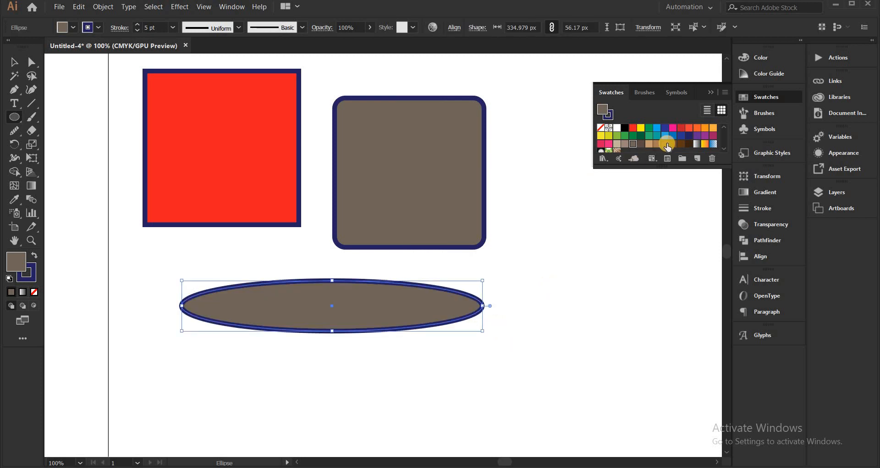
Try a blue fill on the ellipse, settle on yellow and deselect it
click(680, 135)
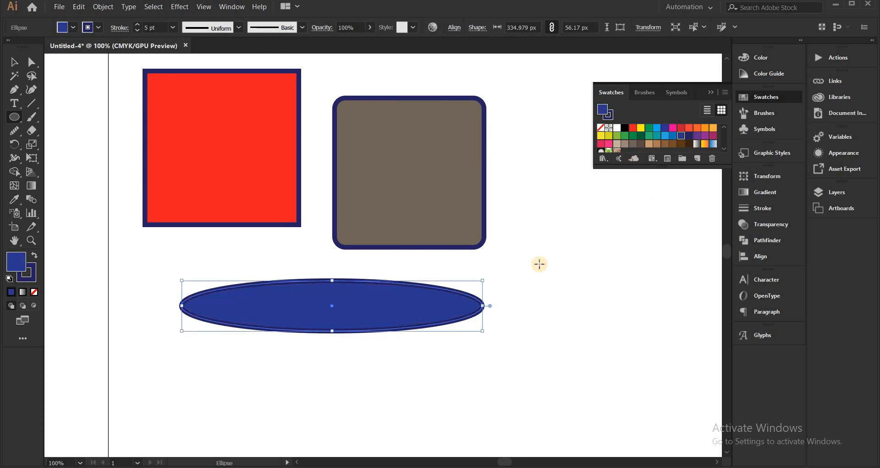
click(601, 135)
key(v)
click(590, 260)
Activate the Polygon tool, discard a trial polygon and set the fill to dark green
key(ctrl+minus)
drag(521, 239, 471, 235)
drag(18, 121, 67, 163)
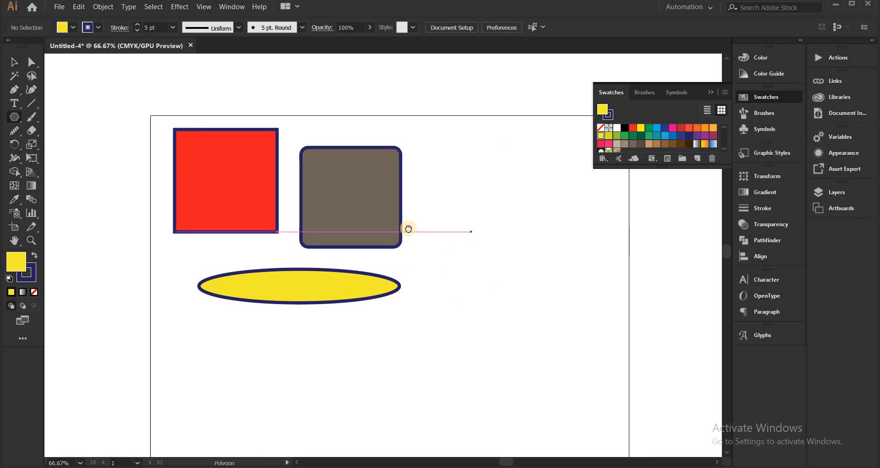
drag(409, 230, 267, 225)
drag(330, 177, 359, 205)
key(Delete)
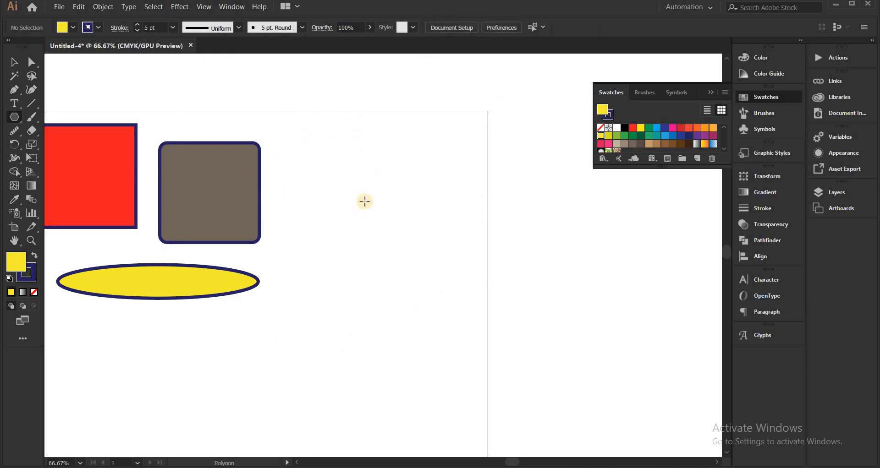
scroll(364, 200, up, 2)
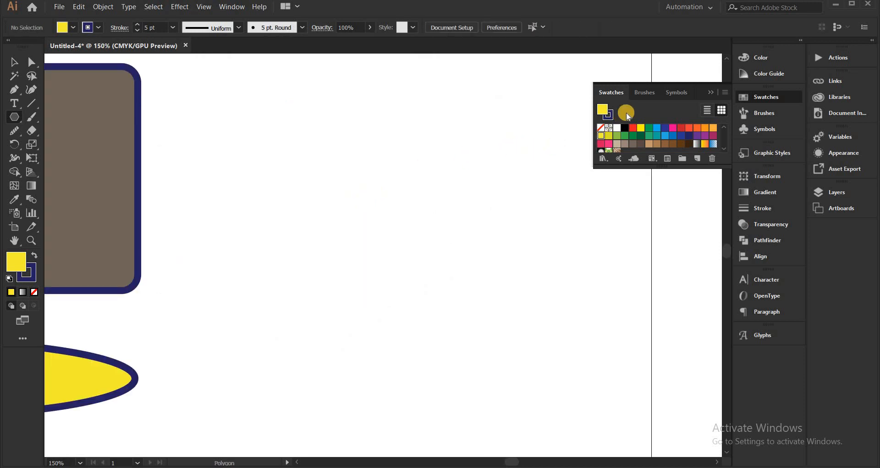
click(640, 136)
Draw a hexagon about as wide as the rounded square to its right, trying more and fewer sides while sizing it
drag(344, 189, 390, 239)
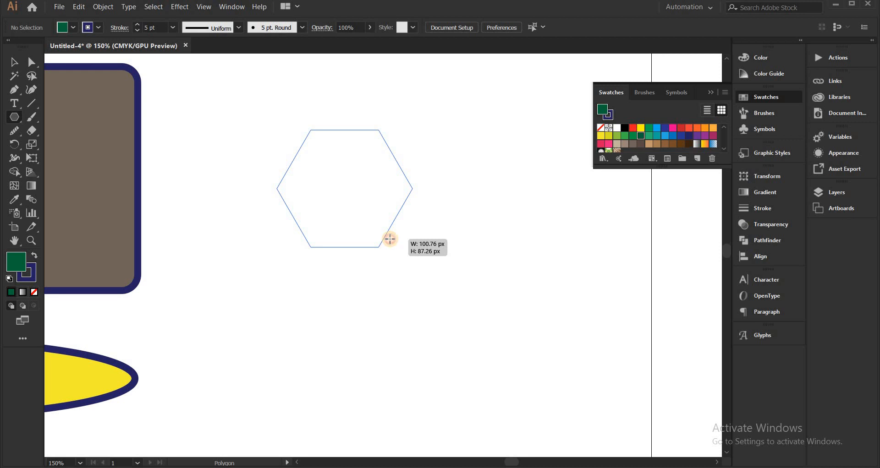
key(Up)
key(Up)
key(Up)
key(Up)
mouse_move(389, 238)
mouse_down()
mouse_move(386, 222)
mouse_move(358, 201)
mouse_move(469, 226)
mouse_move(451, 223)
mouse_move(431, 182)
mouse_up()
key(Down)
key(Down)
key(Down)
key(Down)
key(Down)
key(Down)
key(Down)
key(Up)
key(Up)
key(Up)
key(v)
click(464, 224)
Activate the Star tool, draw a trial star below the hexagon and undo it
scroll(465, 225, down, 1)
right_click(13, 125)
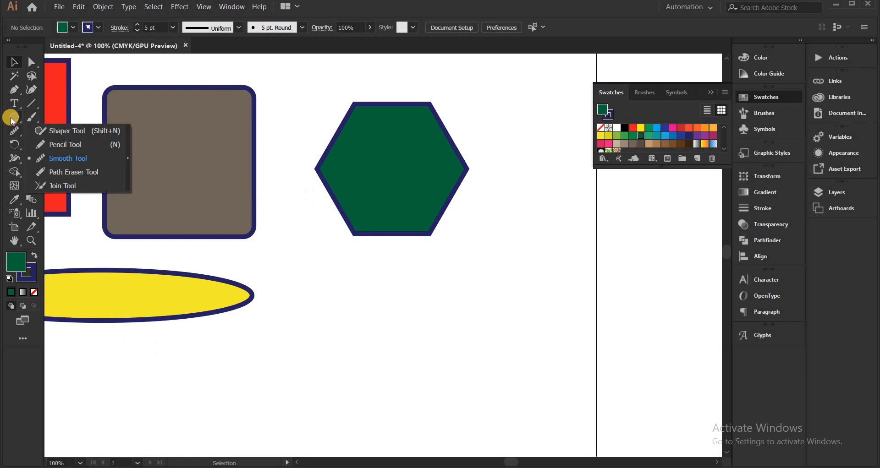
right_click(14, 117)
click(71, 171)
drag(445, 265, 424, 201)
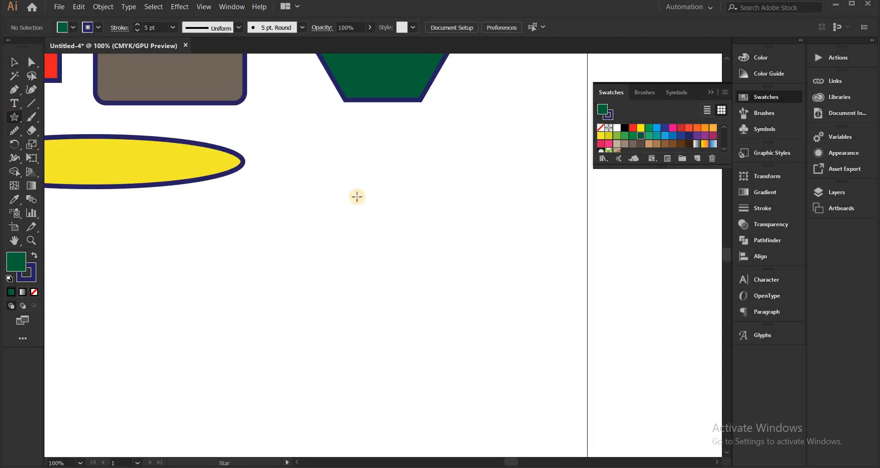
drag(356, 196, 445, 240)
key(ctrl+z)
Look at the numeric radius and point options for a star without creating one
scroll(413, 288, down, 1)
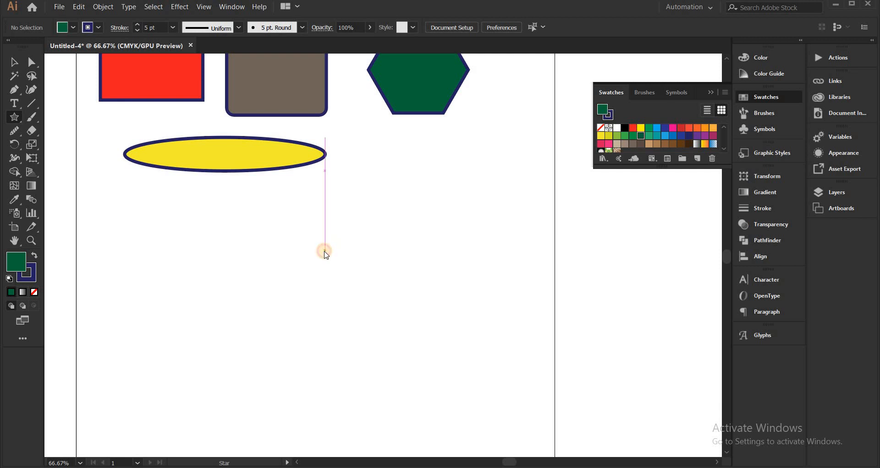
click(325, 252)
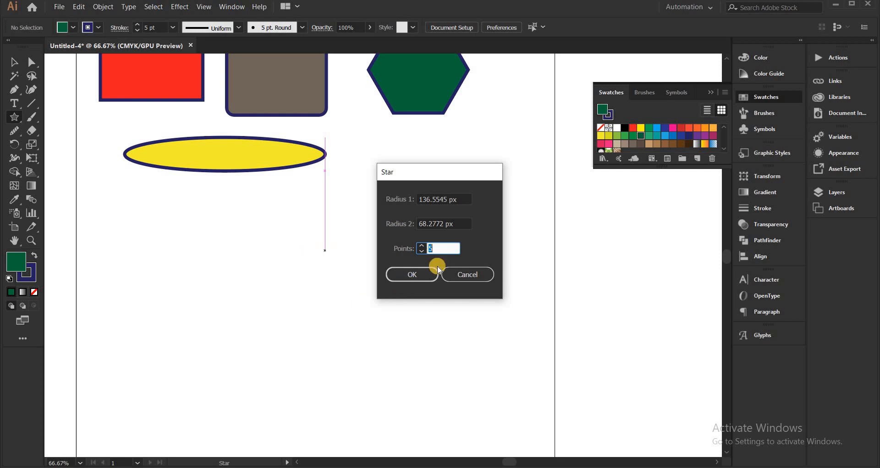
click(456, 273)
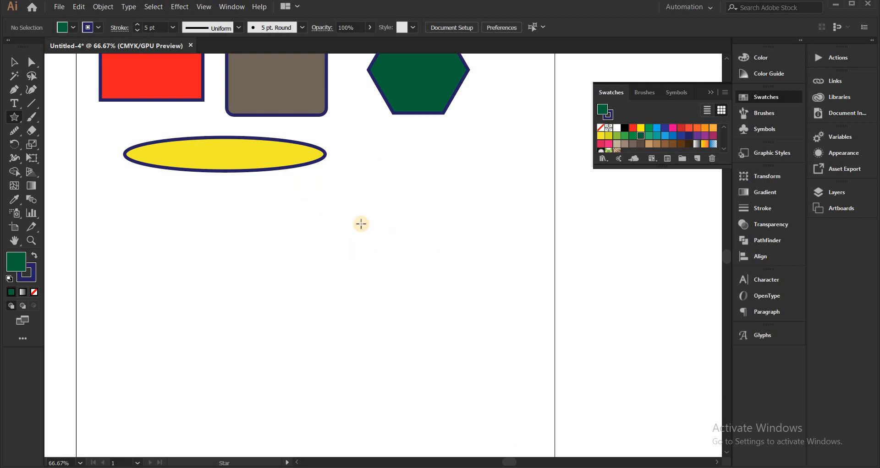
Draw an upright five-pointed star about 232 x 220 px below and to the right of the ellipse, discarding a first attempt
drag(493, 375, 384, 330)
key(ctrl+z)
drag(365, 267, 366, 338)
key(v)
Fill the star with medium blue and deselect it
click(672, 135)
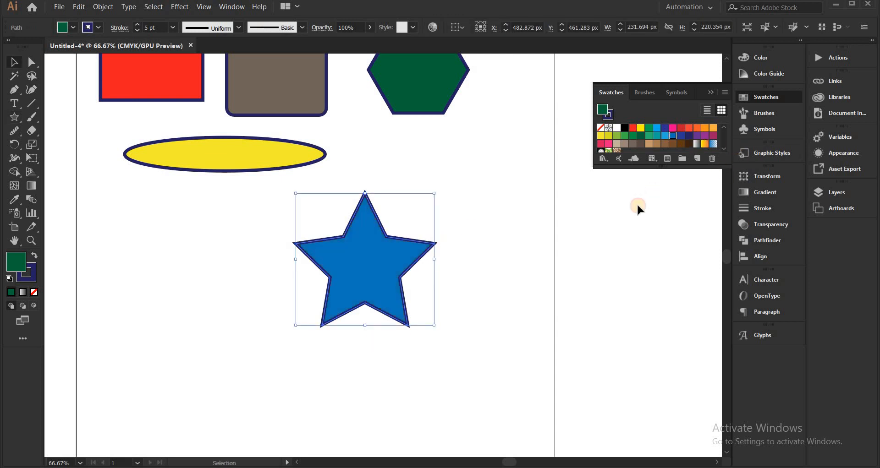
click(453, 295)
scroll(334, 251, up, 1)
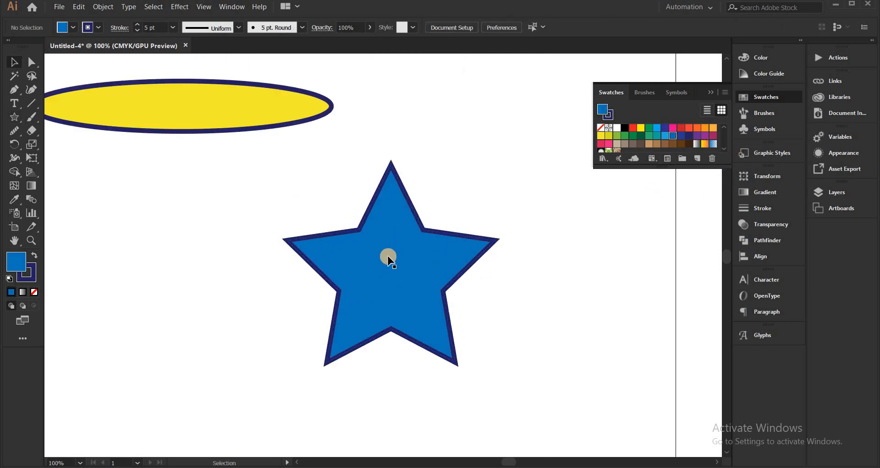
scroll(388, 259, up, 2)
scroll(389, 261, down, 2)
scroll(385, 243, up, 1)
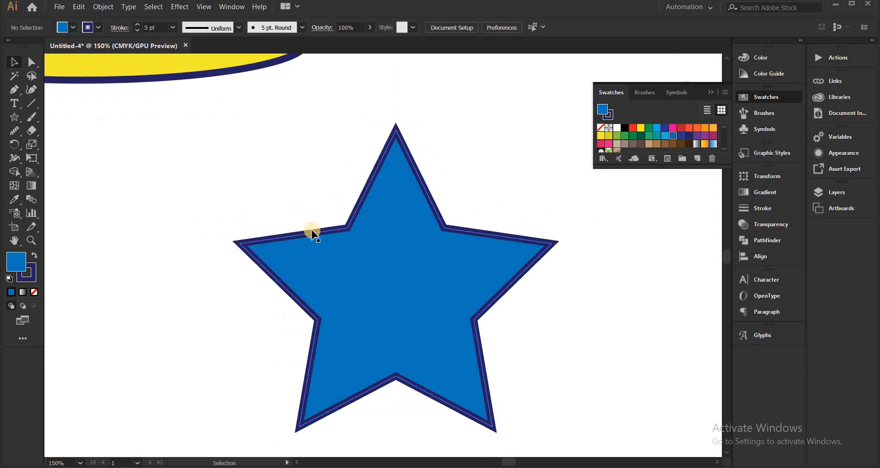
Draw a pinkish-red five-pointed star about 241 x 232 px below the ellipse, beside the blue star
scroll(389, 275, down, 1)
drag(389, 276, 394, 221)
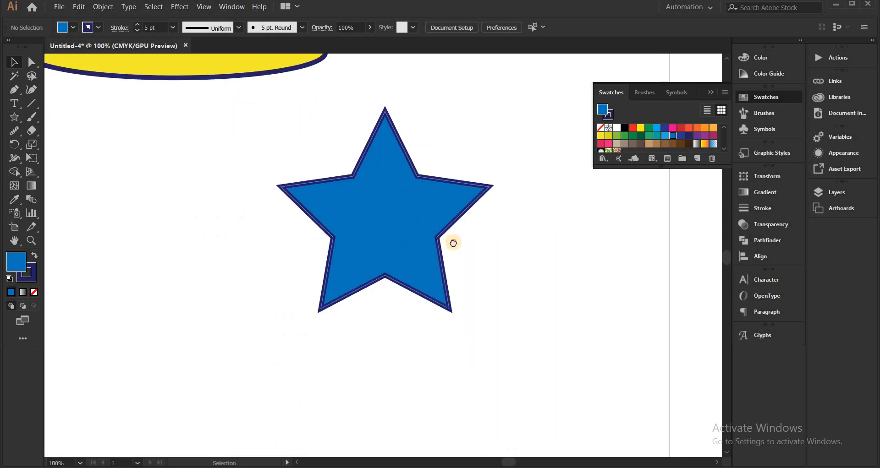
drag(454, 243, 544, 242)
scroll(604, 238, down, 1)
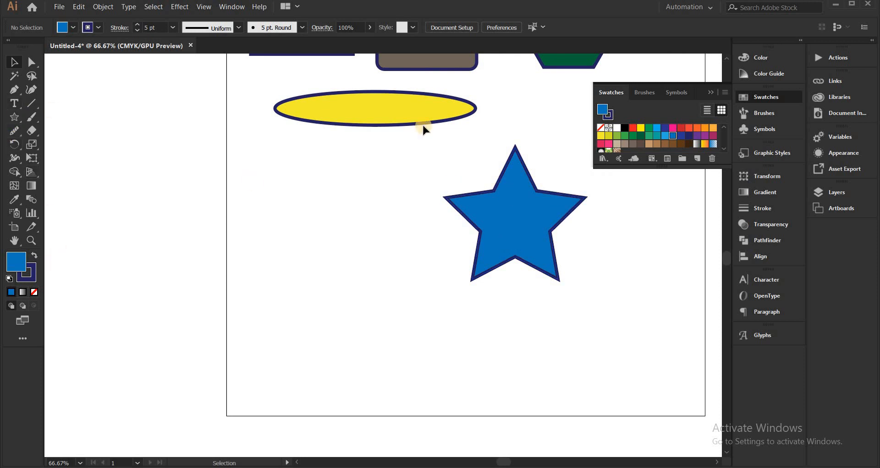
click(602, 144)
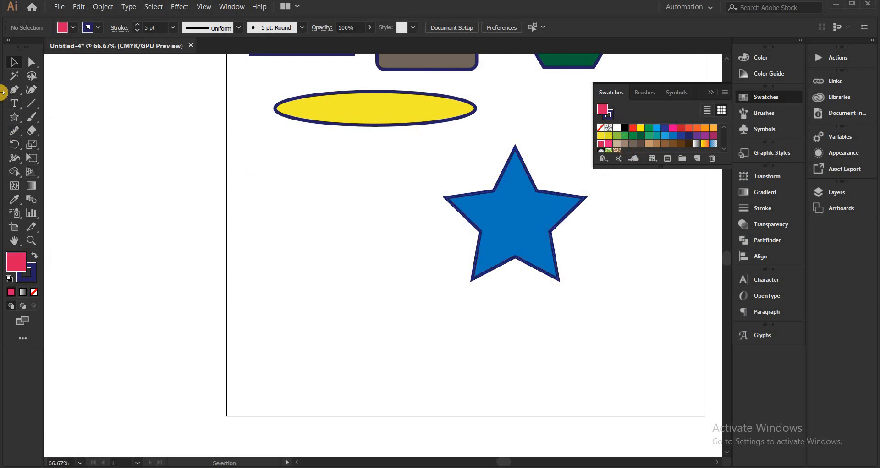
click(15, 118)
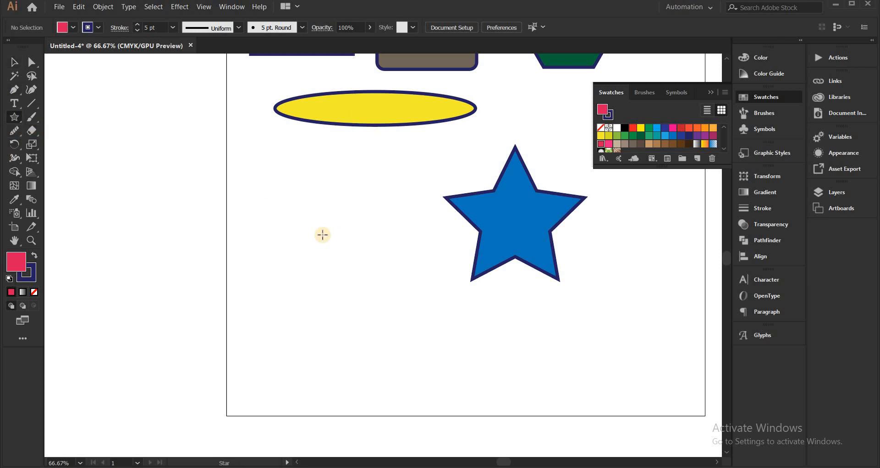
drag(323, 235, 373, 305)
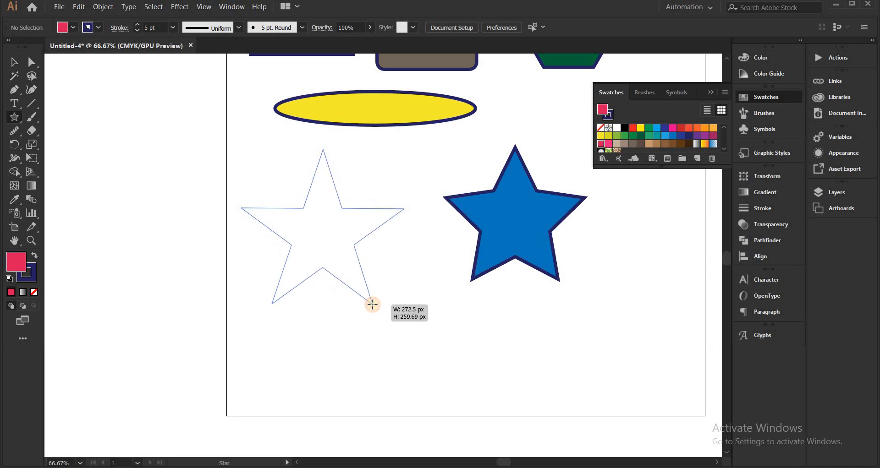
drag(397, 313, 371, 306)
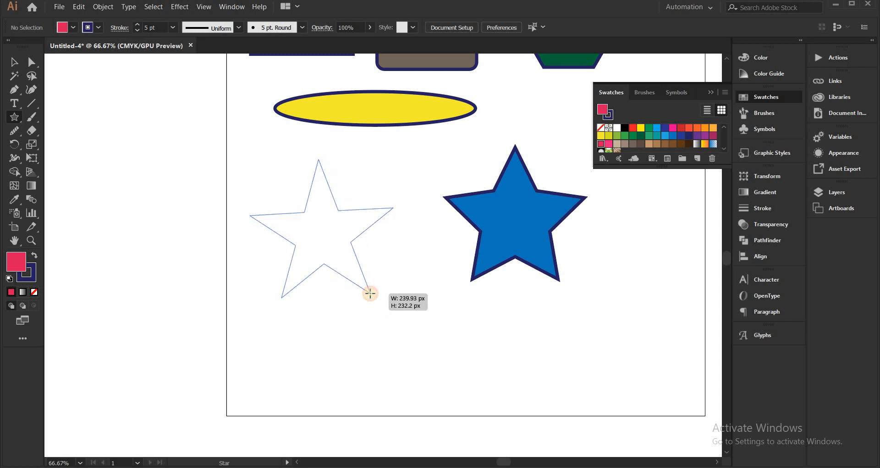
mouse_move(367, 301)
mouse_down()
mouse_move(365, 293)
mouse_move(373, 298)
mouse_up()
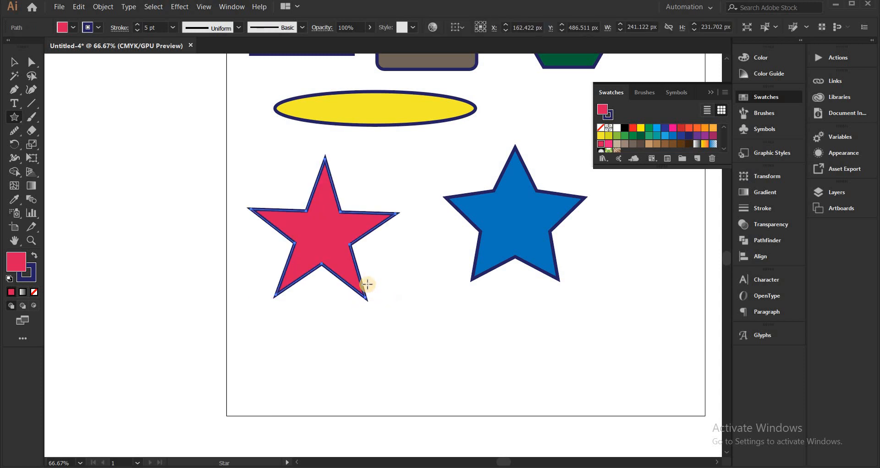
Fully round the blue star's top point into an arc with the Direct Selection tool and deselect it
key(a)
scroll(302, 201, up, 1)
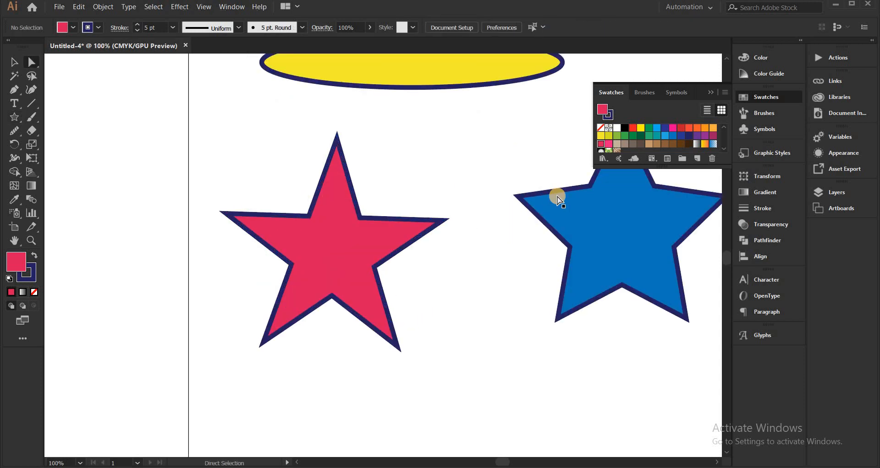
drag(557, 197, 436, 208)
click(494, 217)
click(393, 160)
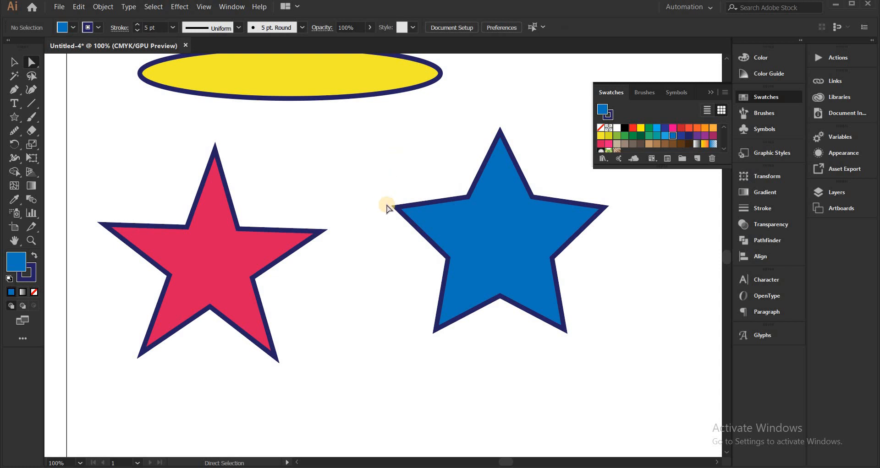
scroll(423, 166, down, 3)
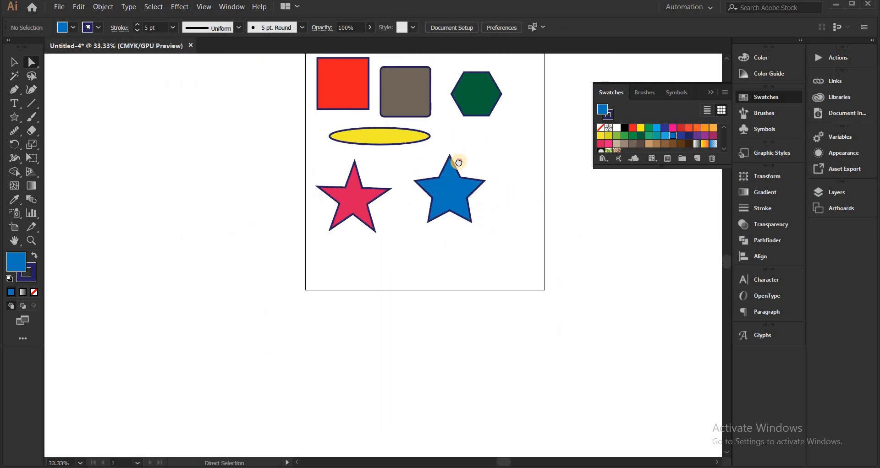
scroll(399, 95, up, 2)
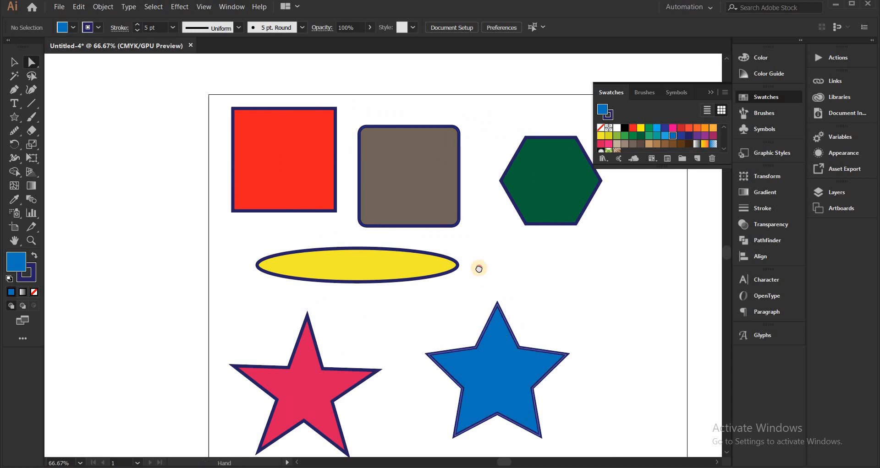
drag(479, 268, 612, 387)
scroll(399, 239, up, 1)
click(571, 351)
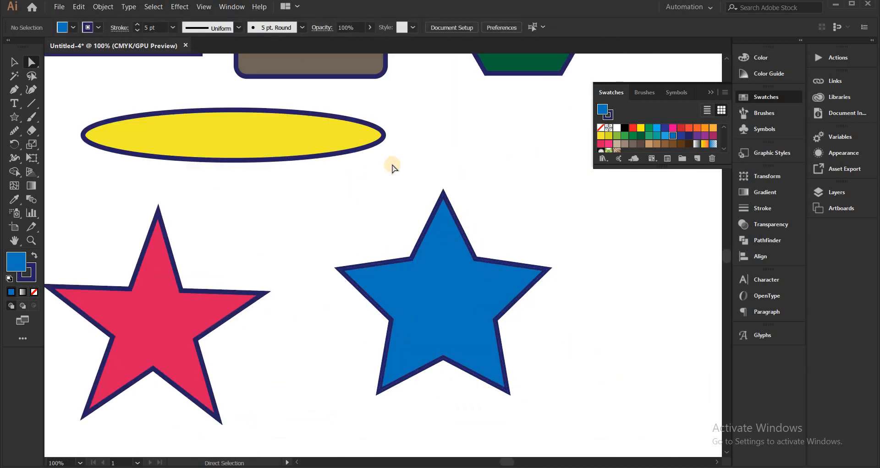
scroll(395, 175, up, 1)
drag(492, 201, 444, 152)
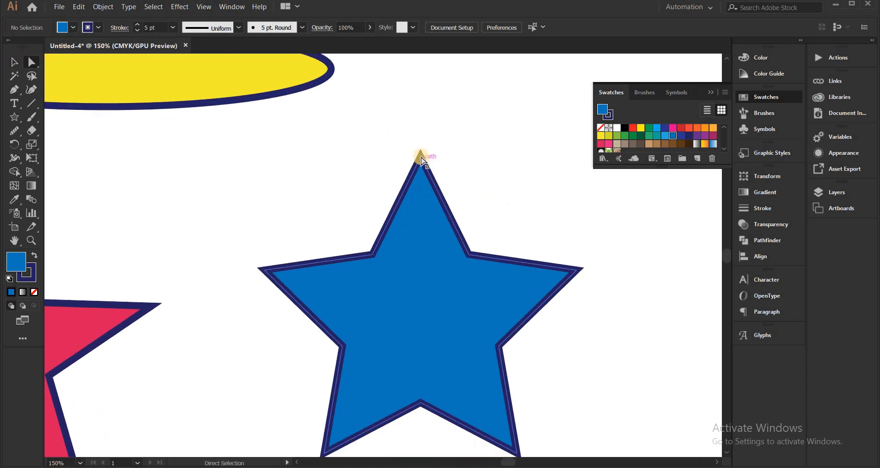
scroll(421, 169, up, 1)
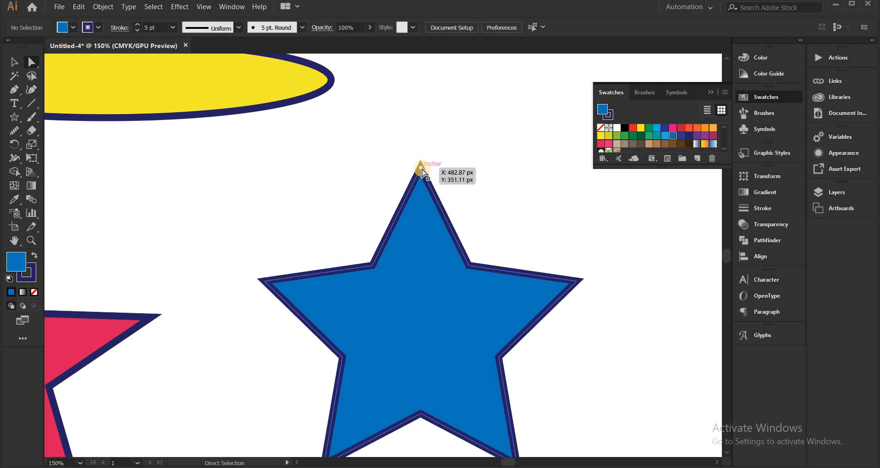
click(421, 182)
drag(421, 183, 444, 312)
click(458, 193)
Fully round the blue star's lower-left and upper-right points into arcs, one at a time, and deselect it
scroll(460, 193, down, 1)
scroll(485, 249, down, 1)
drag(485, 250, 468, 185)
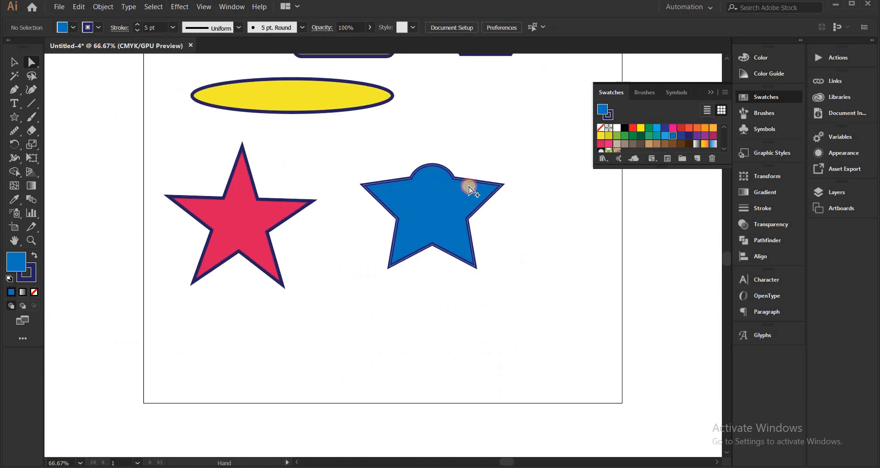
scroll(468, 185, up, 1)
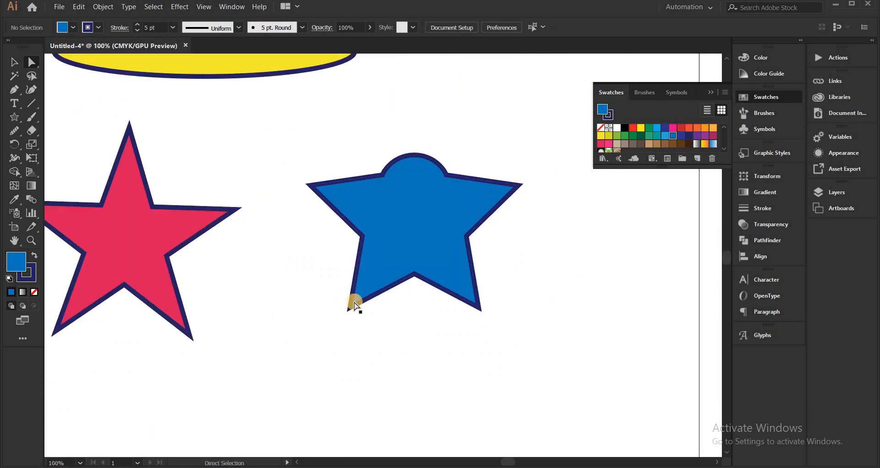
drag(353, 306, 461, 213)
click(500, 296)
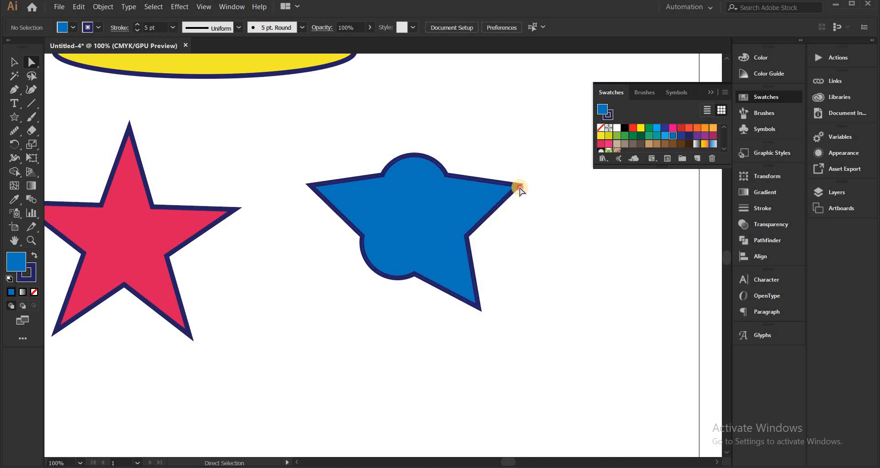
click(503, 192)
drag(501, 190, 556, 249)
click(556, 249)
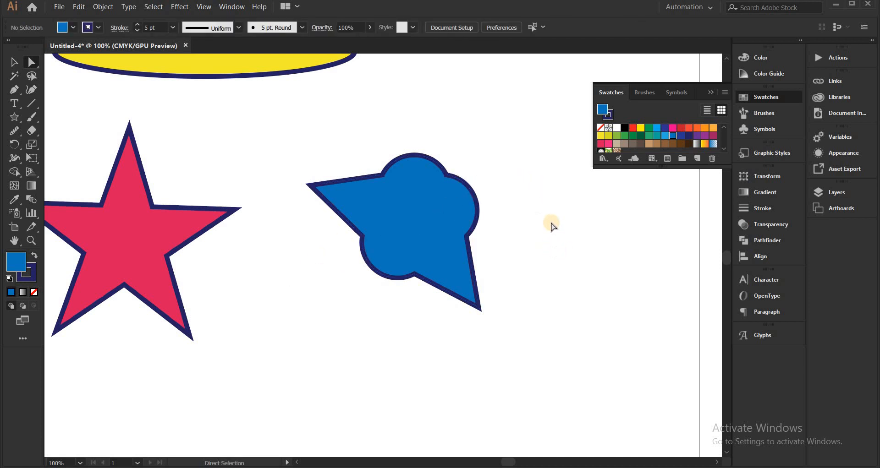
Rotate the reshaped blue star counterclockwise by about an eighth of a turn and deselect it
scroll(552, 229, down, 1)
key(v)
click(481, 221)
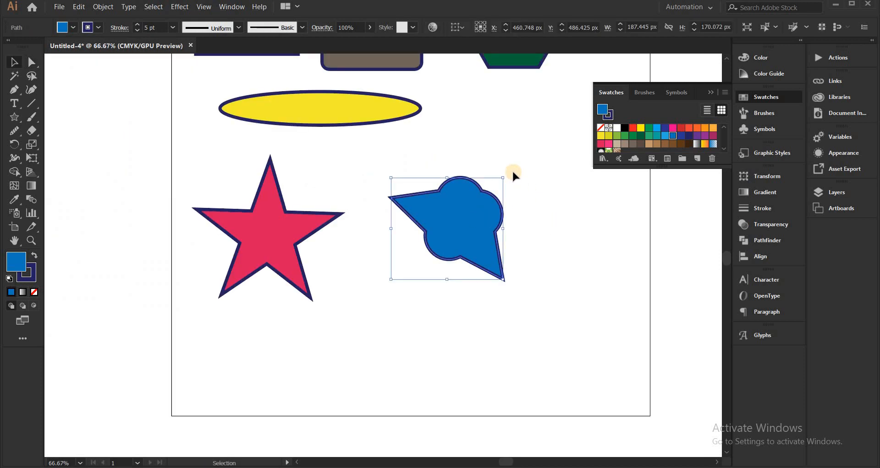
drag(506, 173, 572, 228)
click(572, 227)
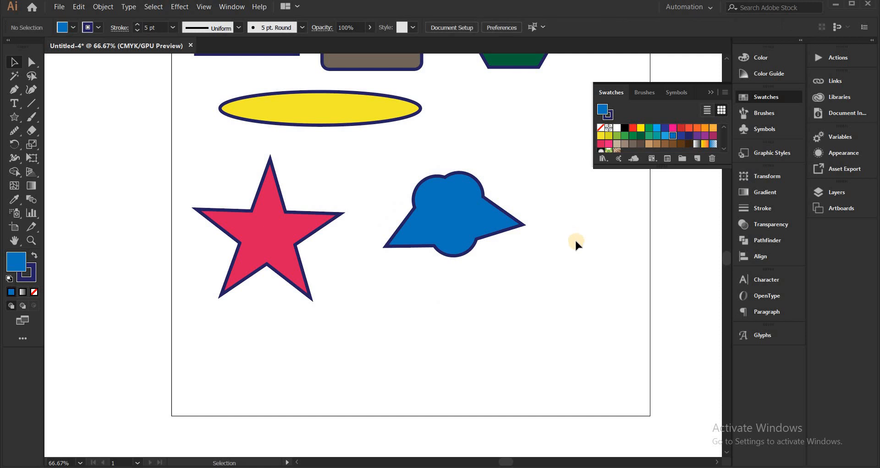
Collapse the floating color swatches so the whole artboard is unobstructed
scroll(551, 222, down, 1)
drag(544, 283, 523, 357)
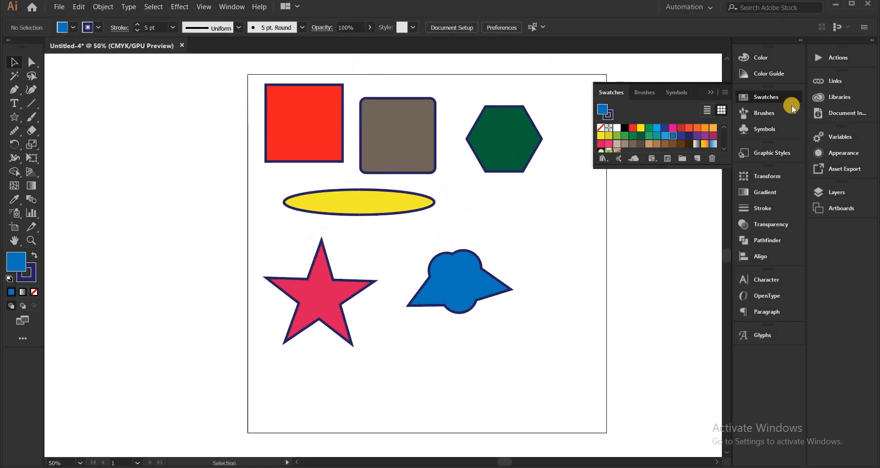
click(711, 96)
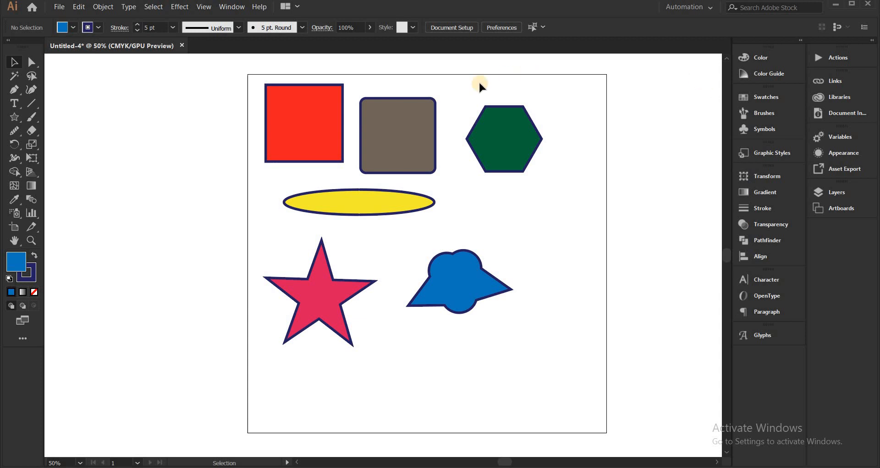
Switch the shape tool back to Rectangle and activate the Line Segment tool, looking over the variants of both
drag(21, 123, 61, 116)
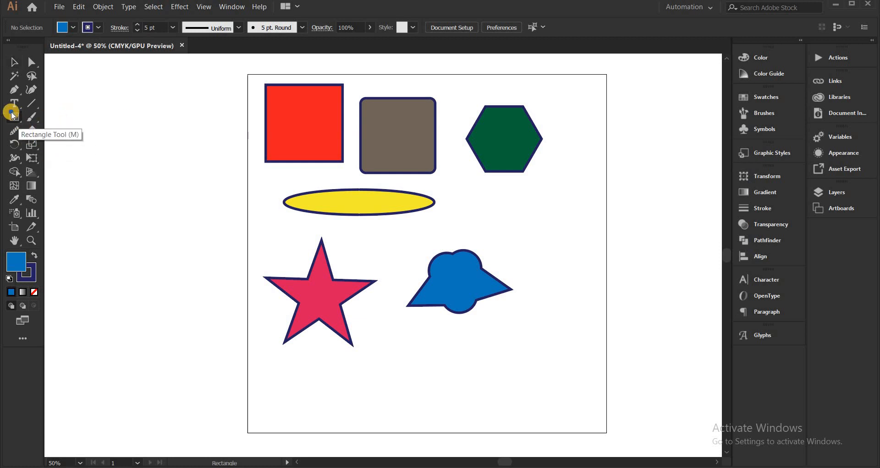
drag(13, 115, 37, 123)
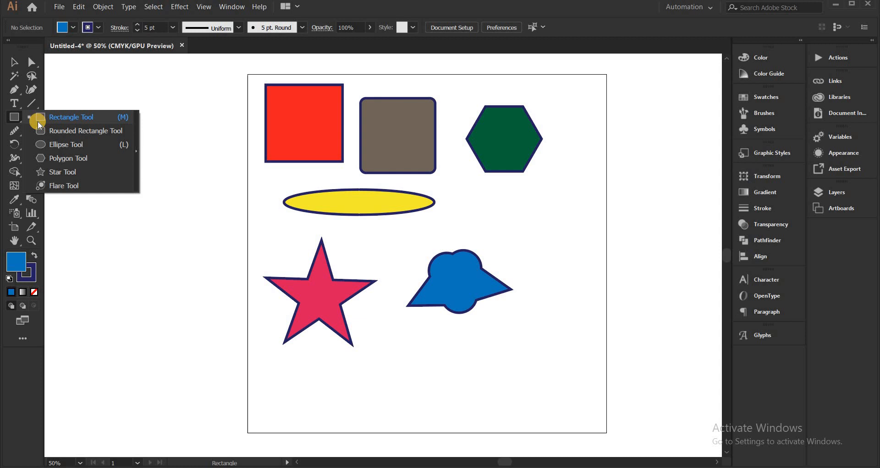
drag(38, 121, 93, 113)
click(37, 101)
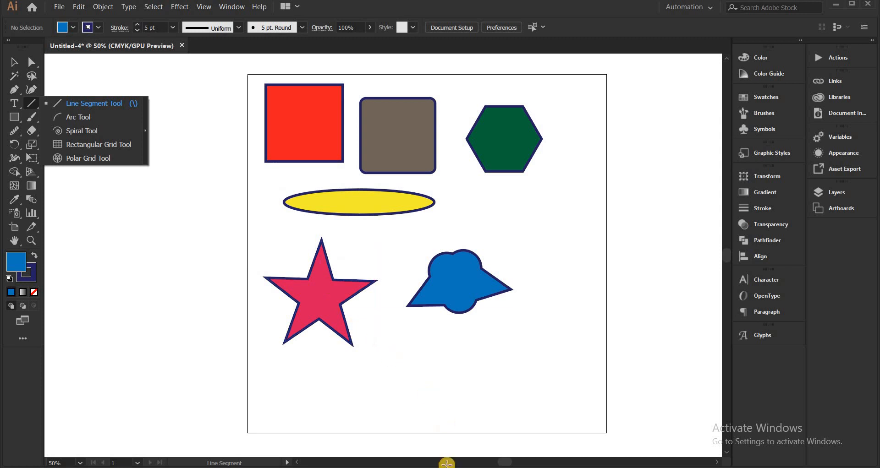
Switch to the browser to look at the MiningRules YouTube channel and return to Illustrator
key(alt+Tab)
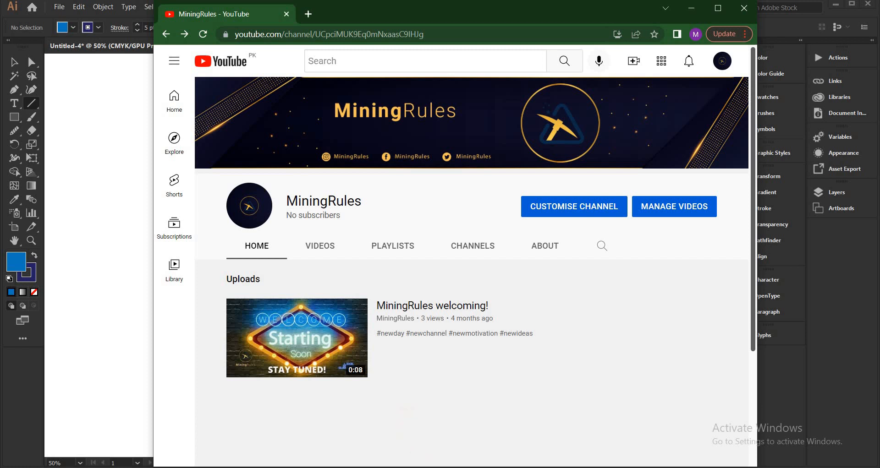
click(409, 467)
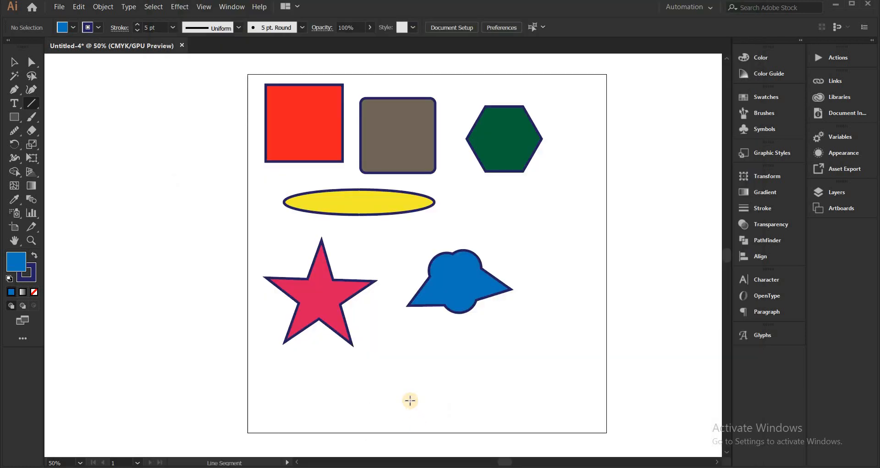